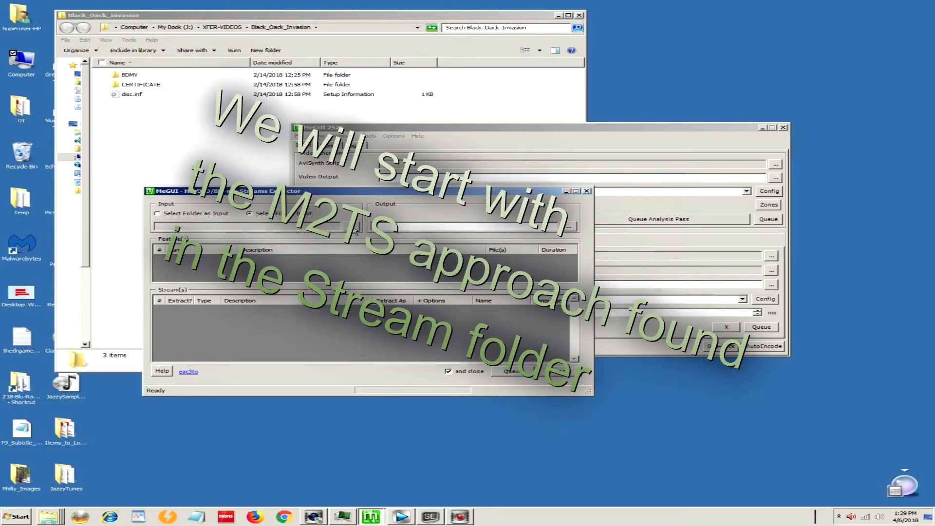
# - Browse for the extractor's input file in the BDMV\STREAM folder of Black_Oack_Invasion
pyautogui.click(354, 231)
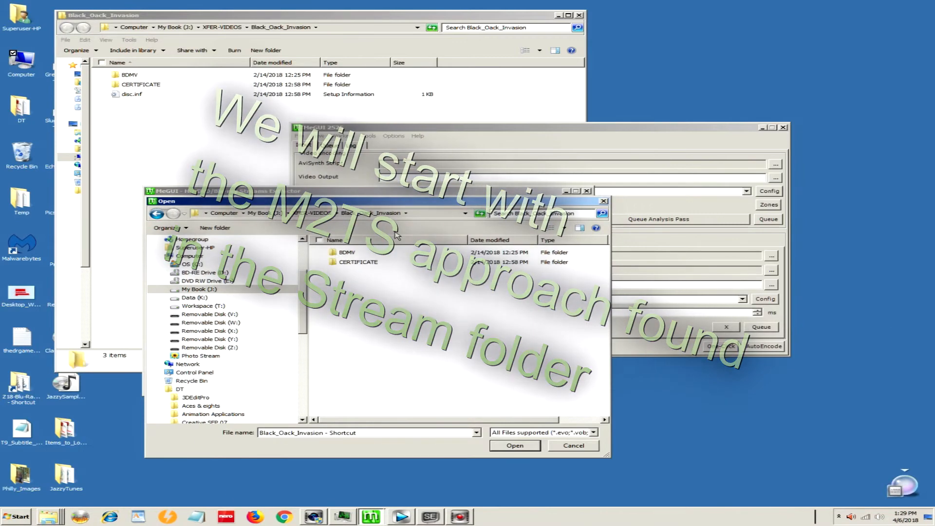
pyautogui.doubleClick(331, 254)
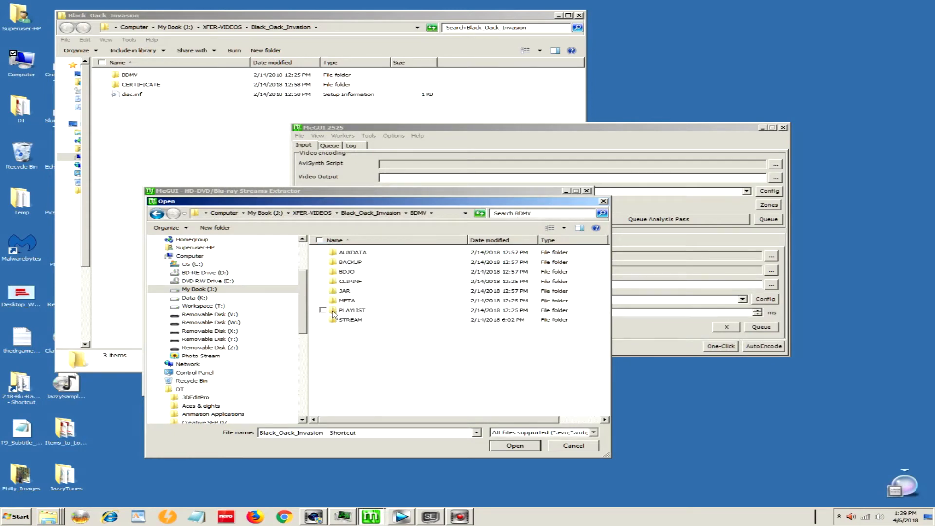
pyautogui.doubleClick(334, 321)
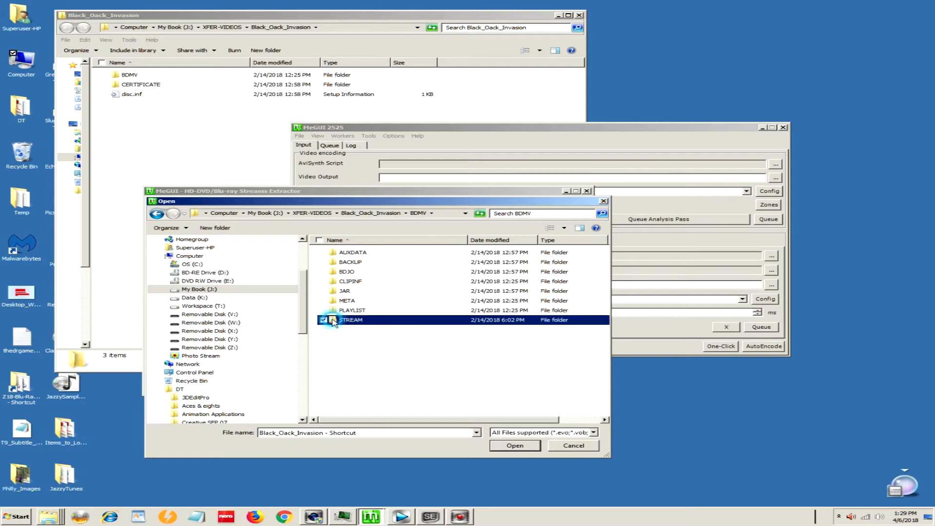
# - Show the STREAM folder's files in Details view and widen the dialog and its Size column to reveal full sizes and lengths
pyautogui.click(563, 228)
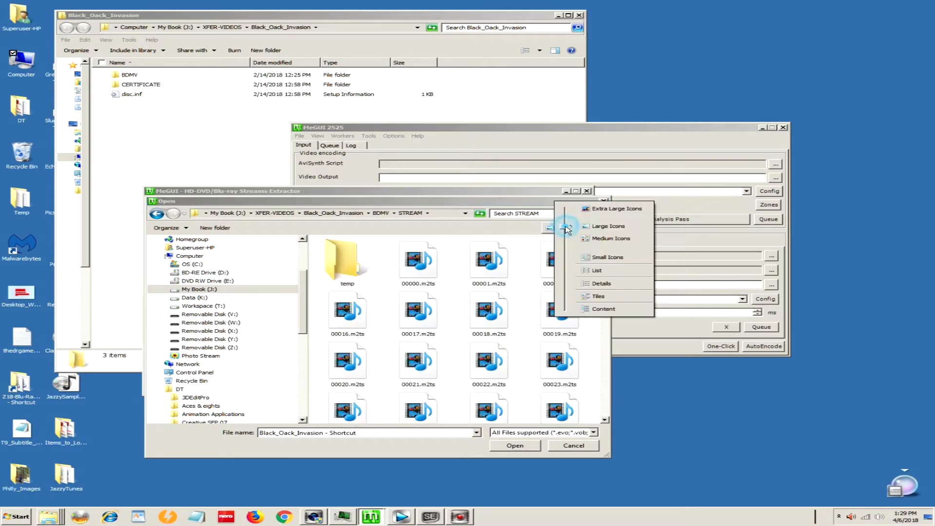
pyautogui.click(593, 284)
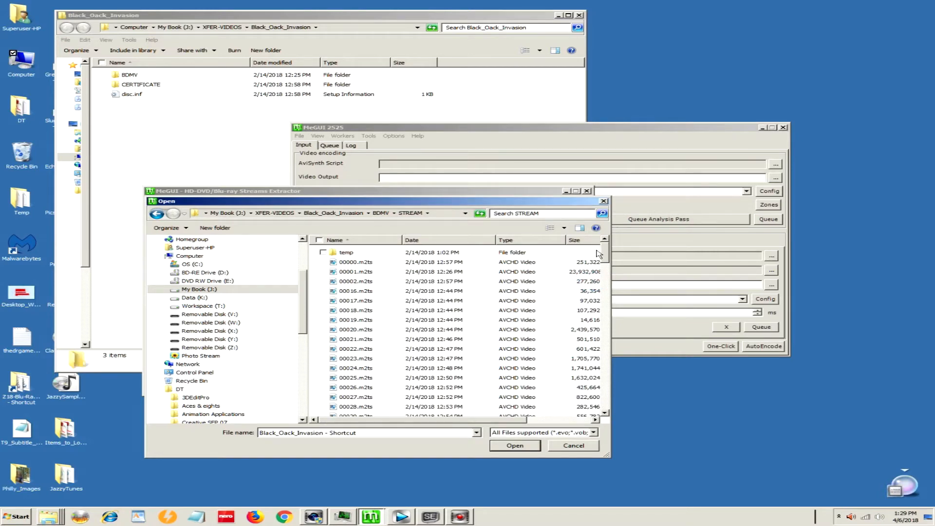
pyautogui.moveTo(611, 266); pyautogui.dragTo(737, 267)
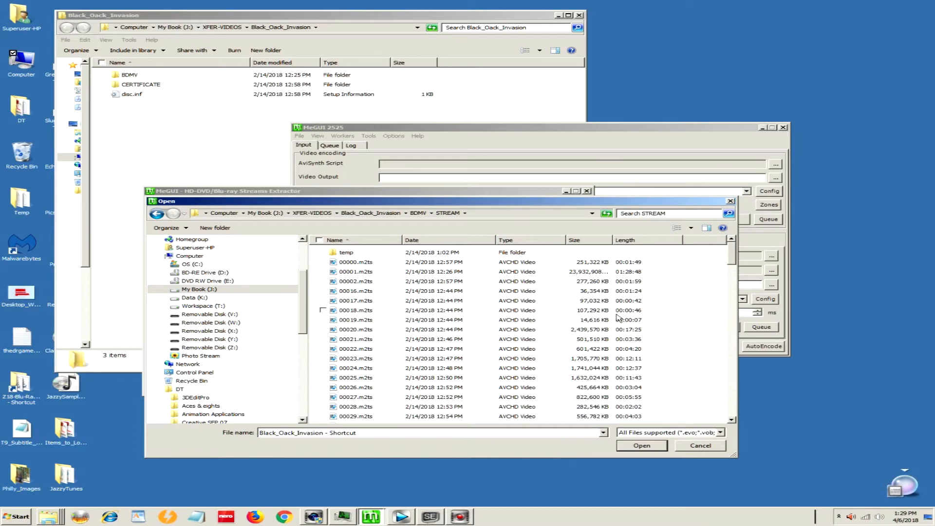
pyautogui.moveTo(614, 239); pyautogui.dragTo(637, 239)
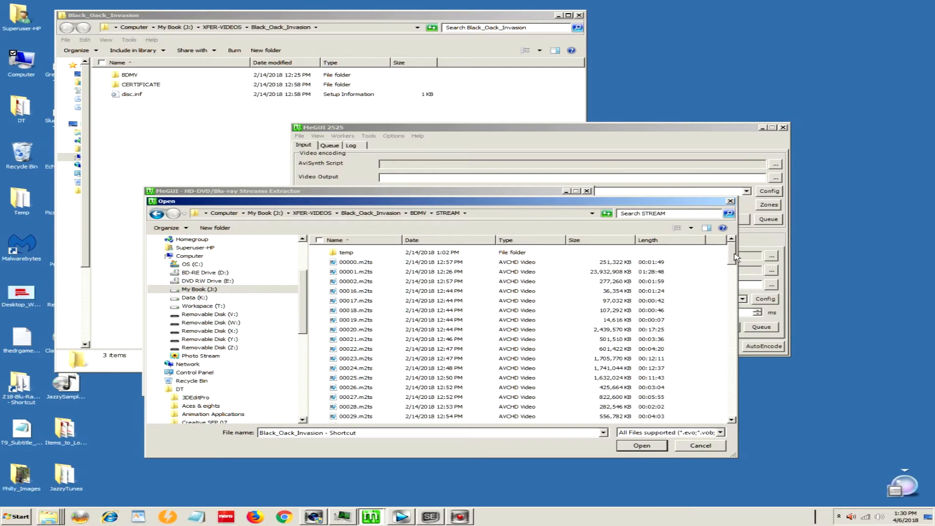
# - Look through the stream files and select 00001.m2ts, the main movie file
pyautogui.scroll(-1, 734, 255)
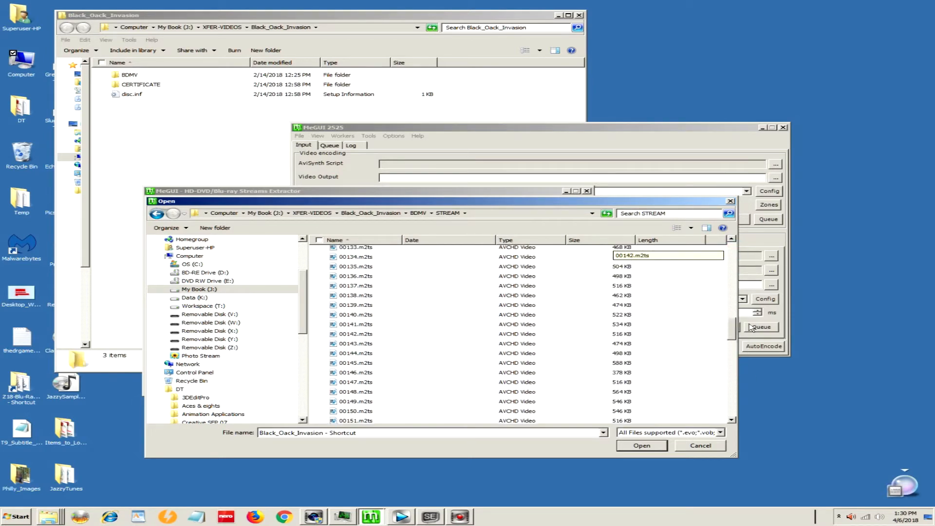
pyautogui.scroll(1, 749, 258)
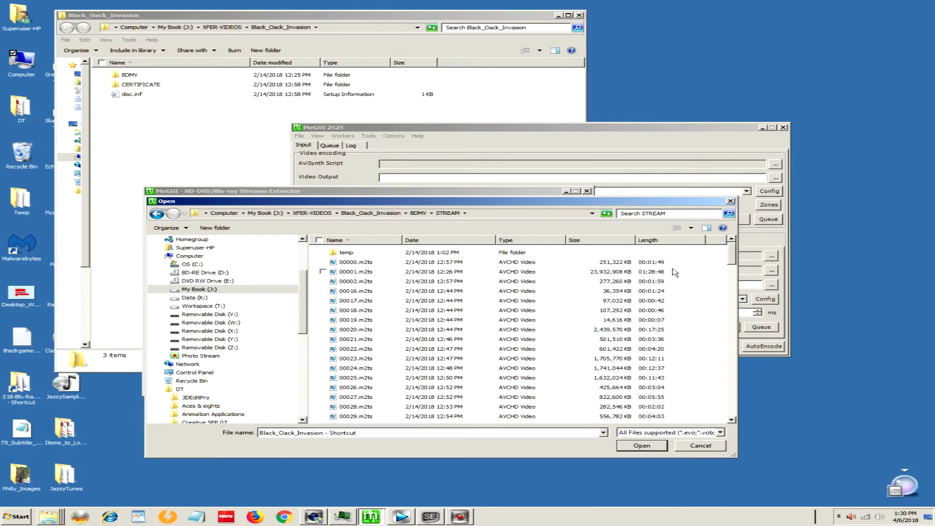
pyautogui.click(350, 273)
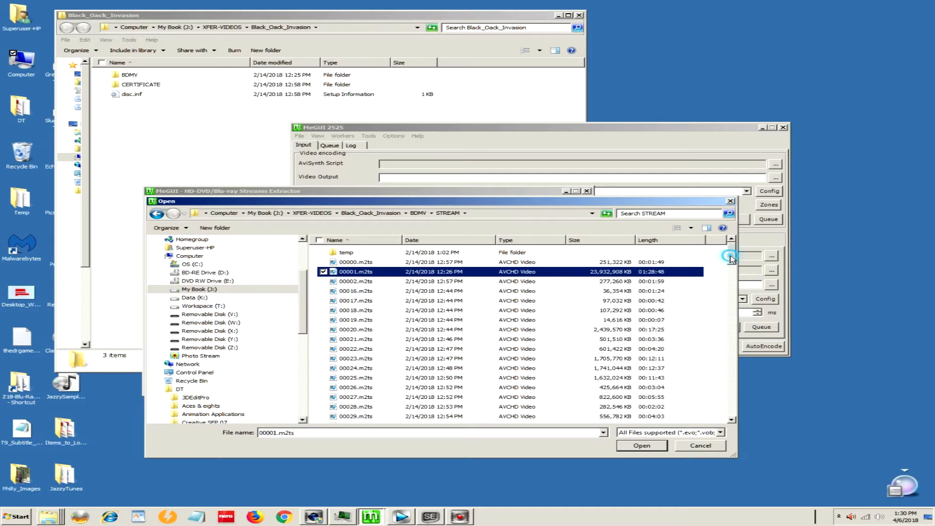
pyautogui.moveTo(732, 261)
pyautogui.mouseDown()
pyautogui.moveTo(734, 280)
pyautogui.moveTo(729, 250)
pyautogui.mouseUp()
pyautogui.moveTo(732, 253)
pyautogui.mouseDown()
pyautogui.moveTo(732, 279)
pyautogui.moveTo(726, 240)
pyautogui.mouseUp()
pyautogui.rightClick(546, 245)
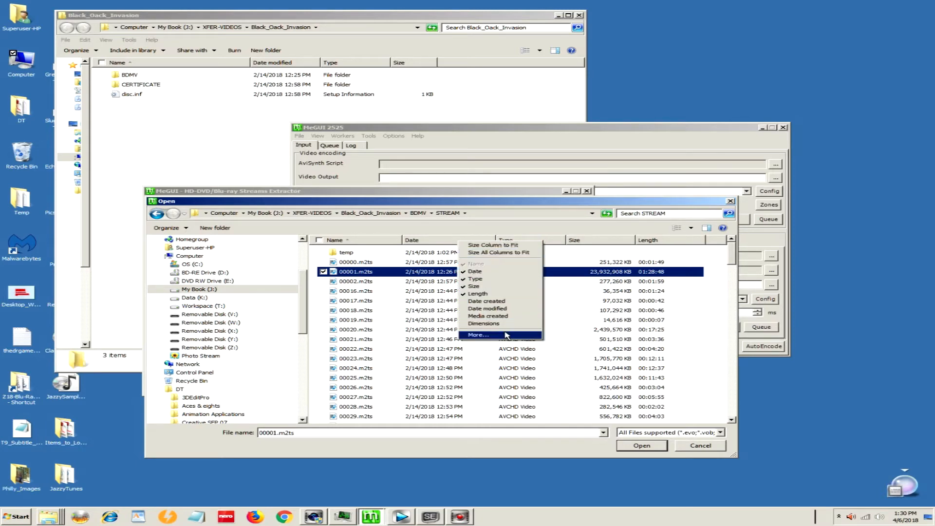
pyautogui.click(475, 335)
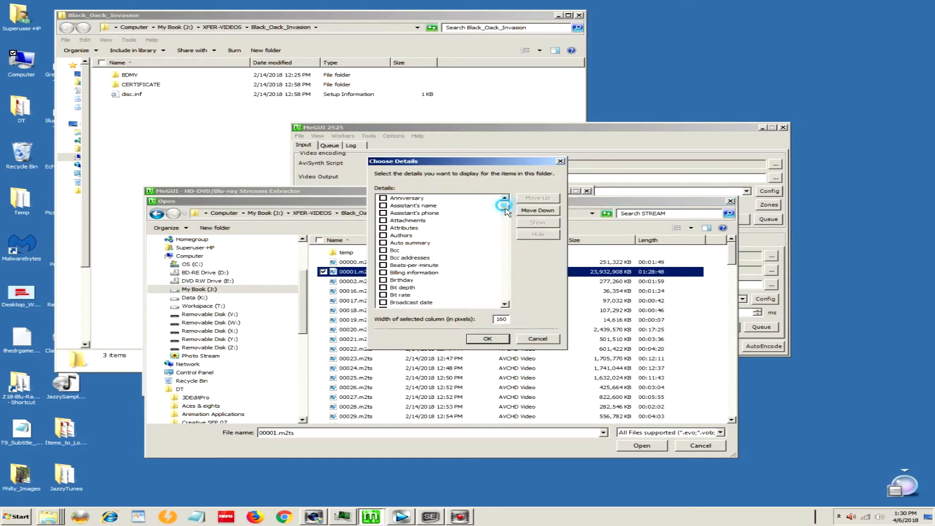
pyautogui.moveTo(506, 208)
pyautogui.mouseDown()
pyautogui.moveTo(507, 273)
pyautogui.moveTo(506, 203)
pyautogui.mouseUp()
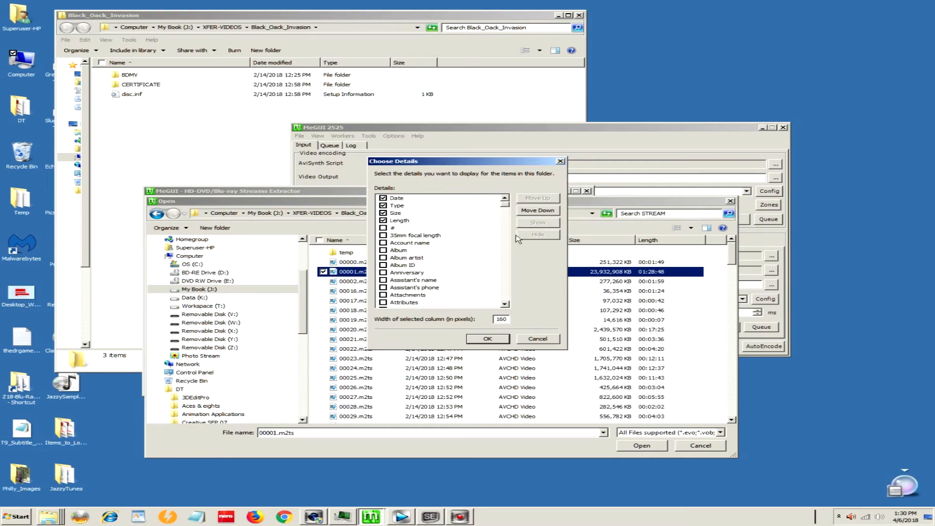
pyautogui.click(536, 339)
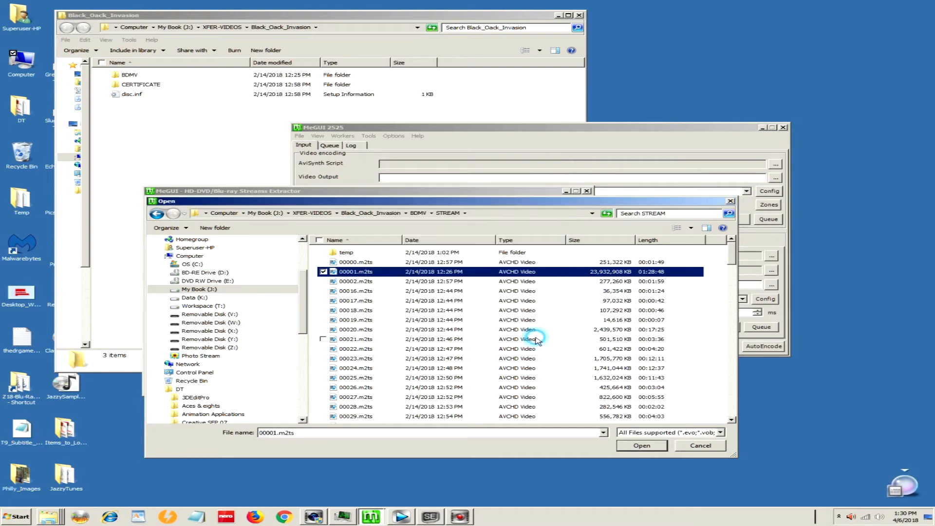
# - Compare the stream files sorted by size and by length, and open 00001.m2ts as the input
pyautogui.click(609, 240)
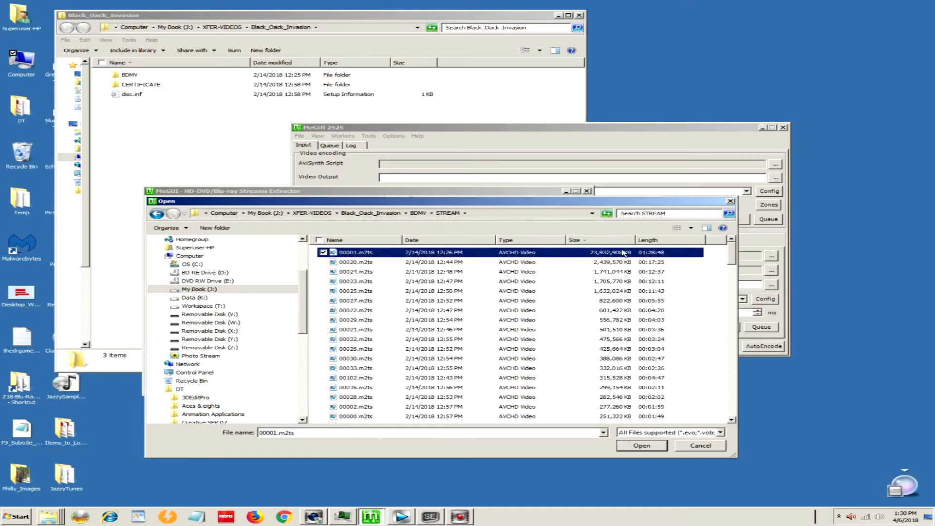
pyautogui.click(657, 240)
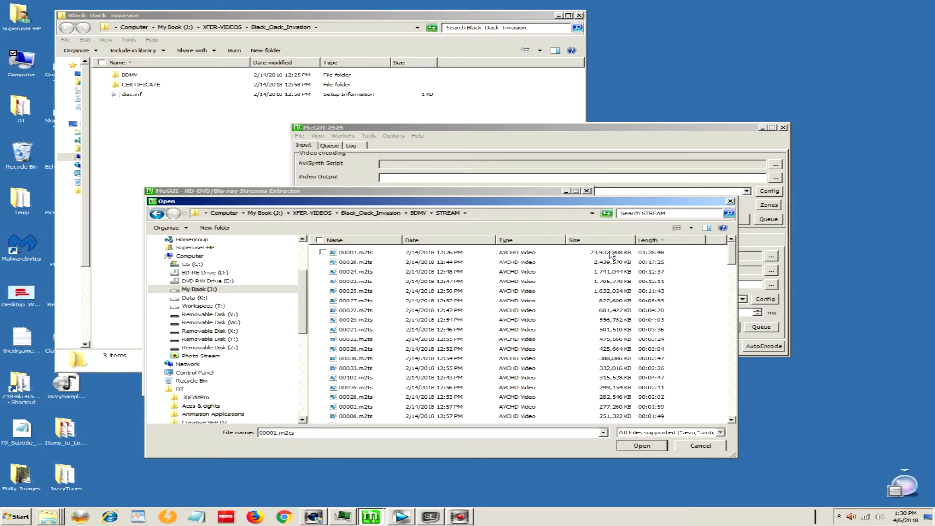
pyautogui.click(641, 241)
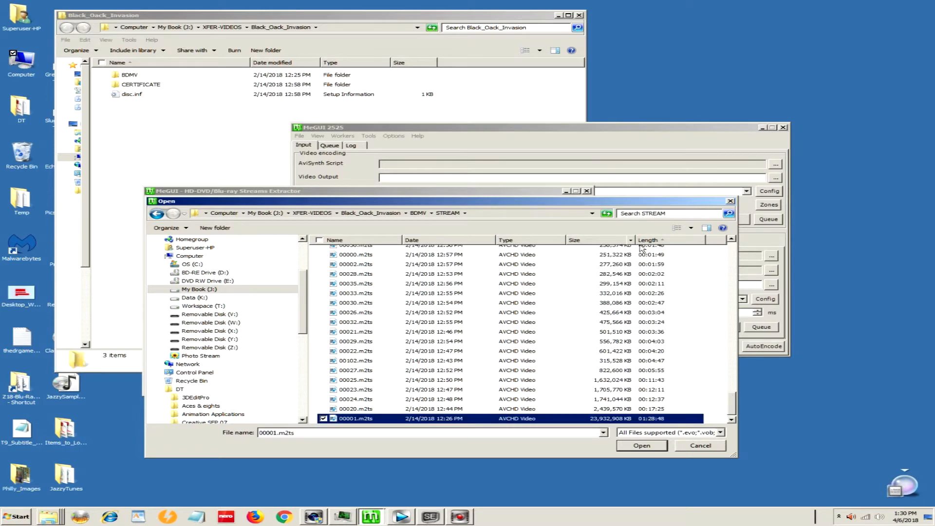
pyautogui.click(731, 419)
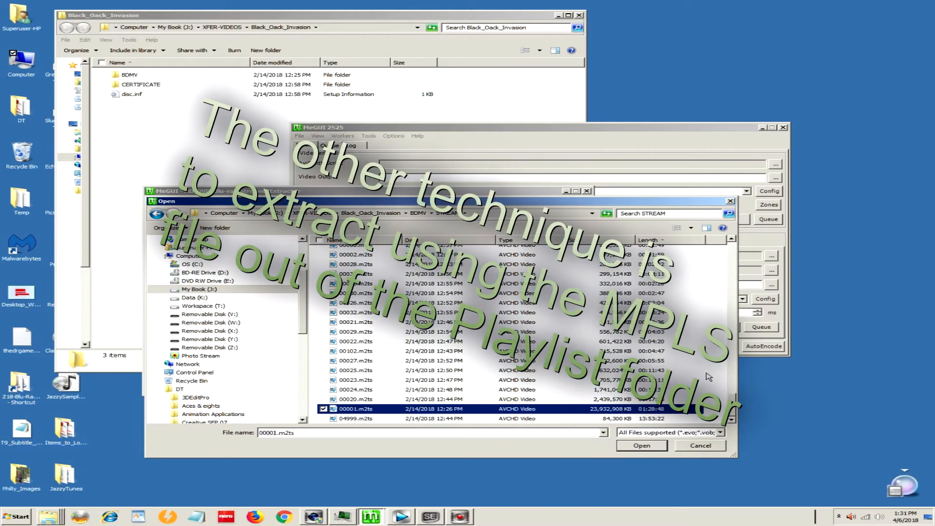
pyautogui.click(652, 446)
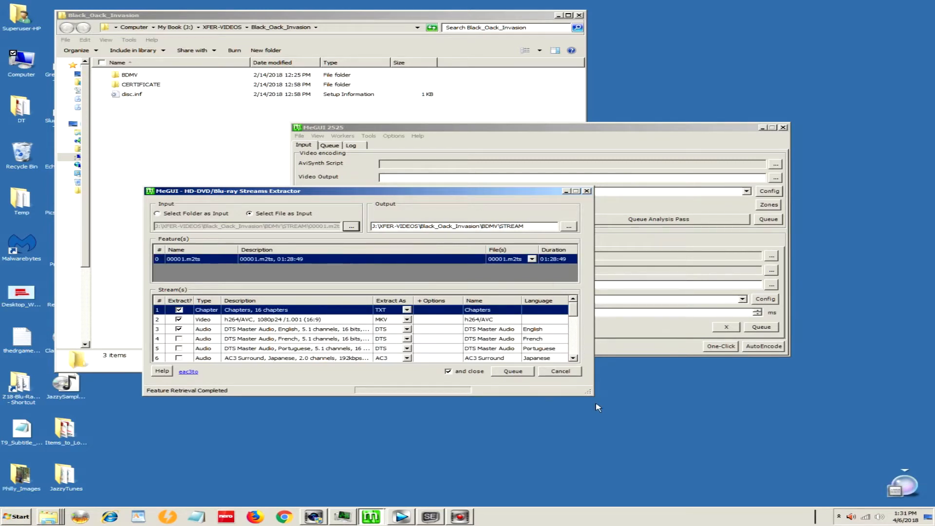
# - Enlarge the Streams Extractor window and move it up so that all of the movie's streams fit in the list
pyautogui.moveTo(588, 392); pyautogui.dragTo(829, 477)
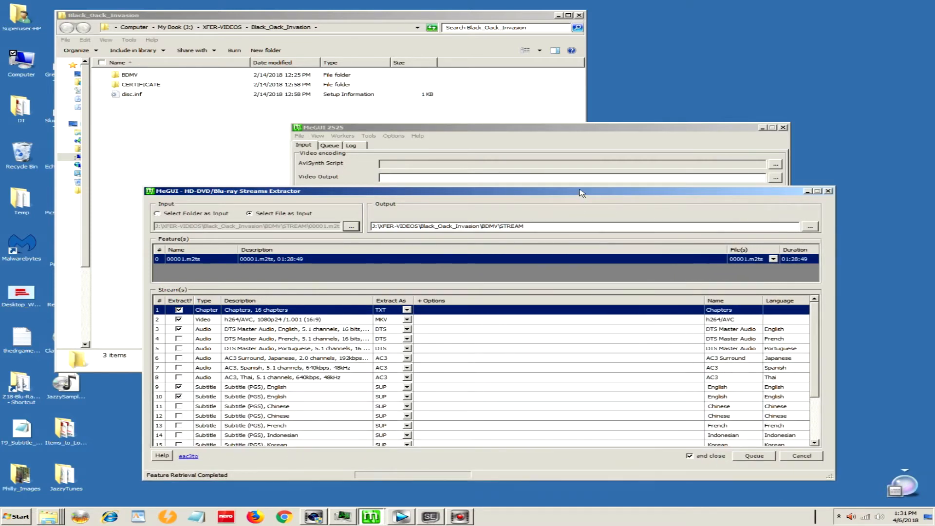
pyautogui.moveTo(578, 185); pyautogui.dragTo(554, 105)
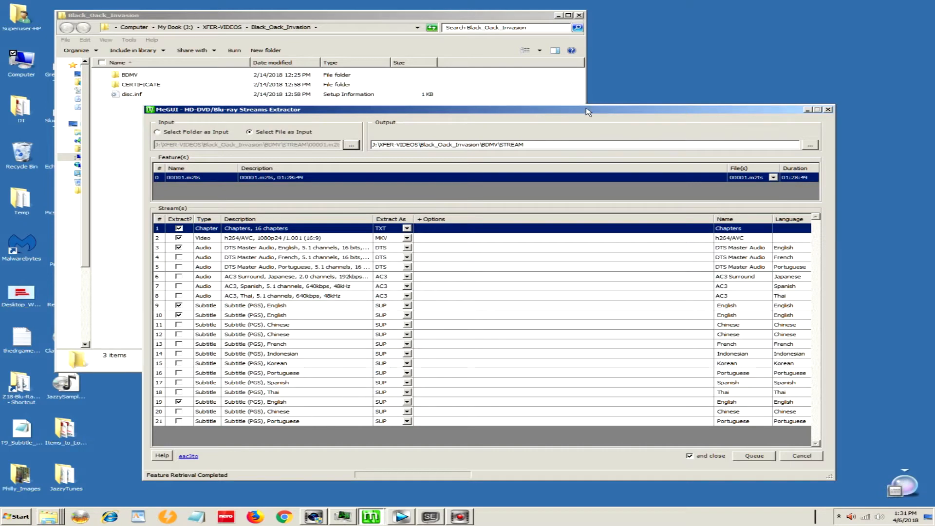
pyautogui.moveTo(586, 109); pyautogui.dragTo(559, 104)
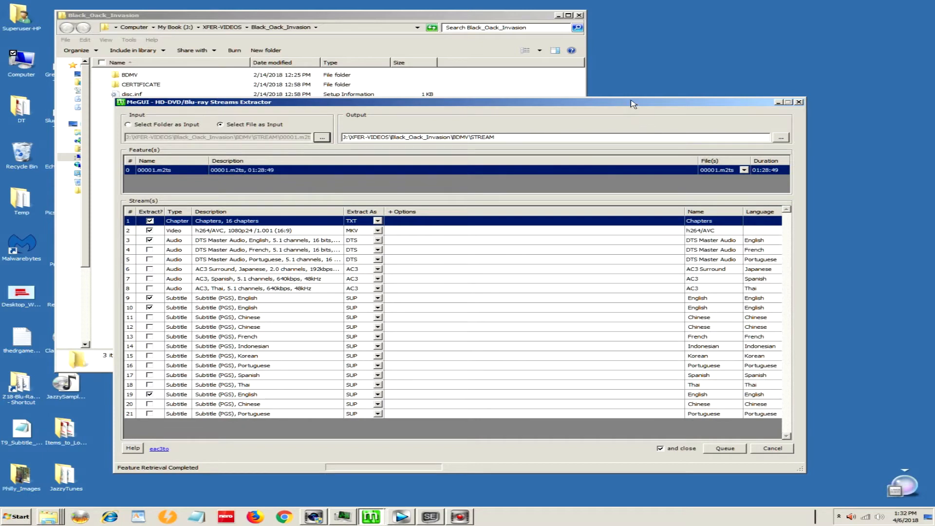
pyautogui.moveTo(631, 98); pyautogui.dragTo(619, 75)
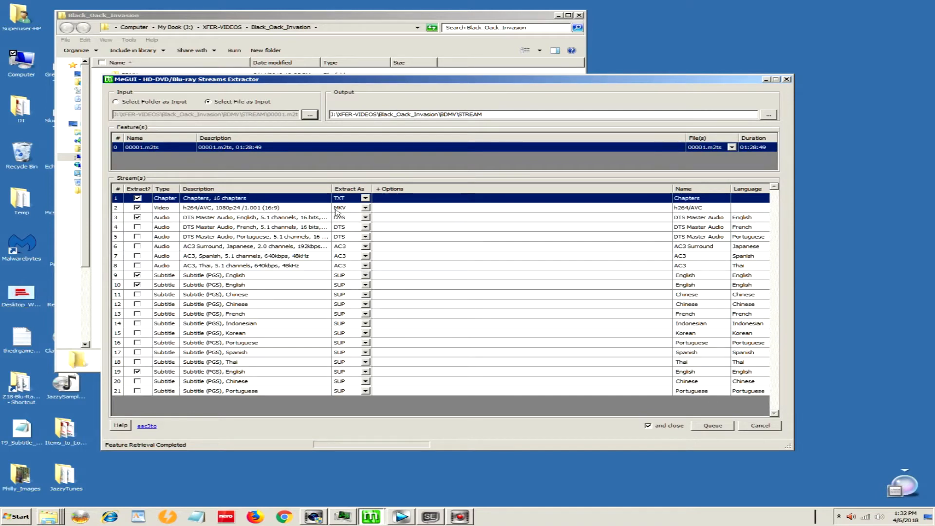
pyautogui.click(366, 208)
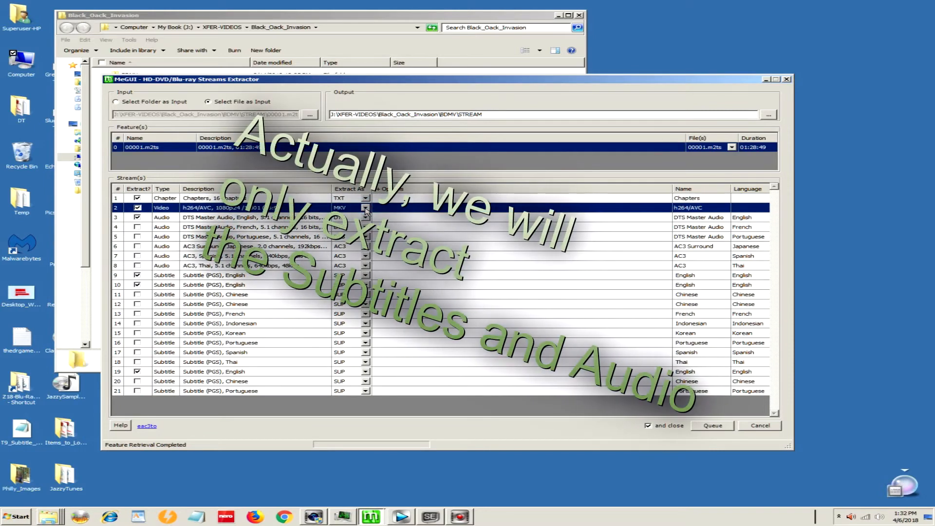
pyautogui.click(366, 208)
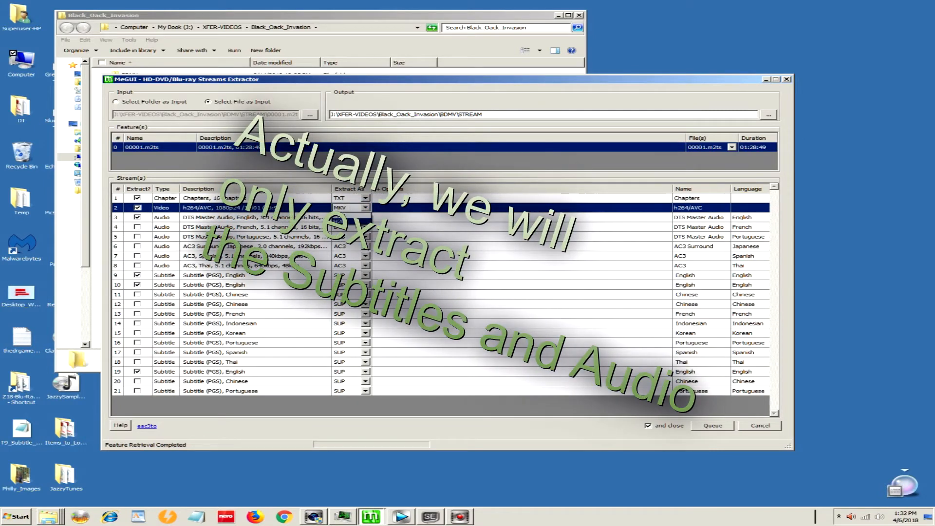
pyautogui.click(454, 178)
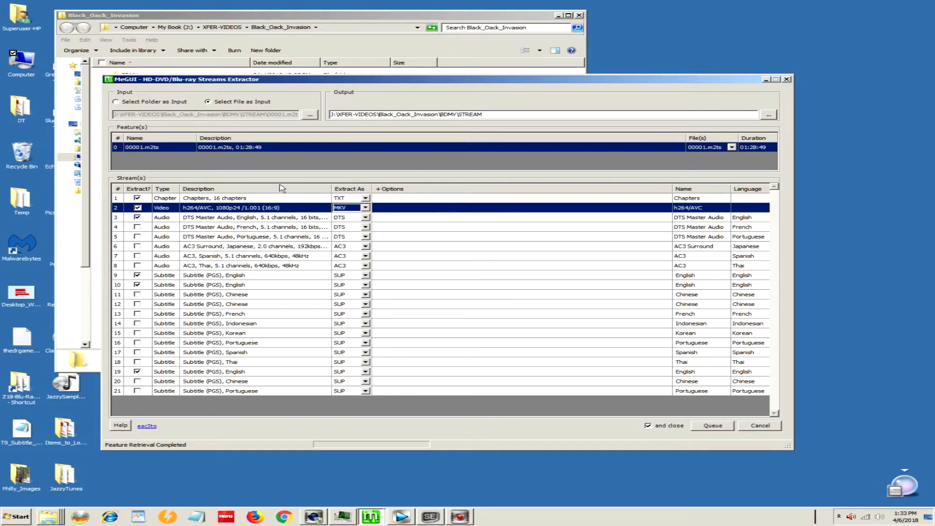
pyautogui.click(366, 208)
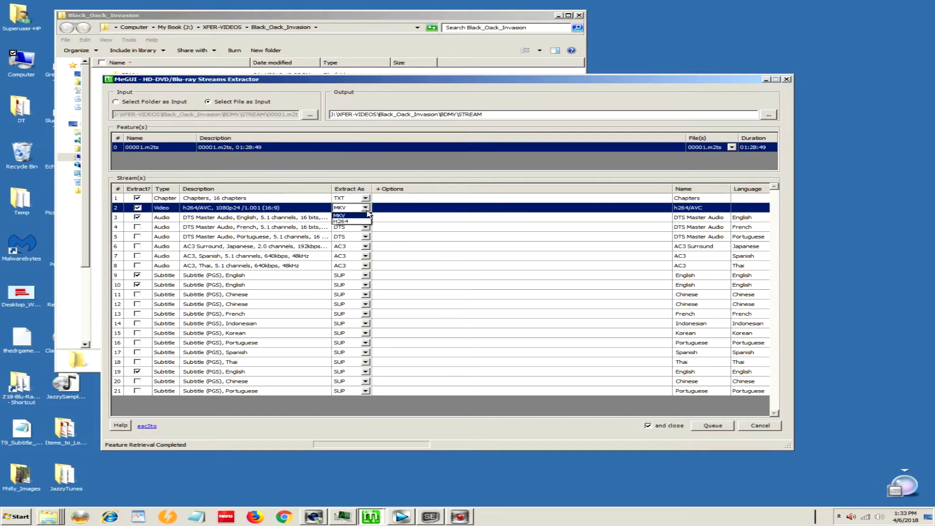
pyautogui.click(430, 198)
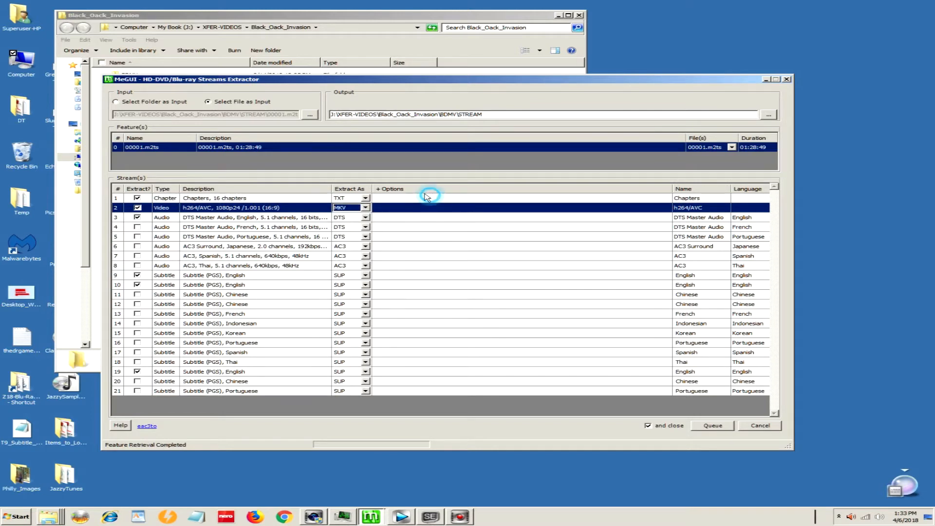
# - Exclude the video and chapters streams from extraction and set the English DTS Master Audio stream to extract as WAVS
pyautogui.click(138, 208)
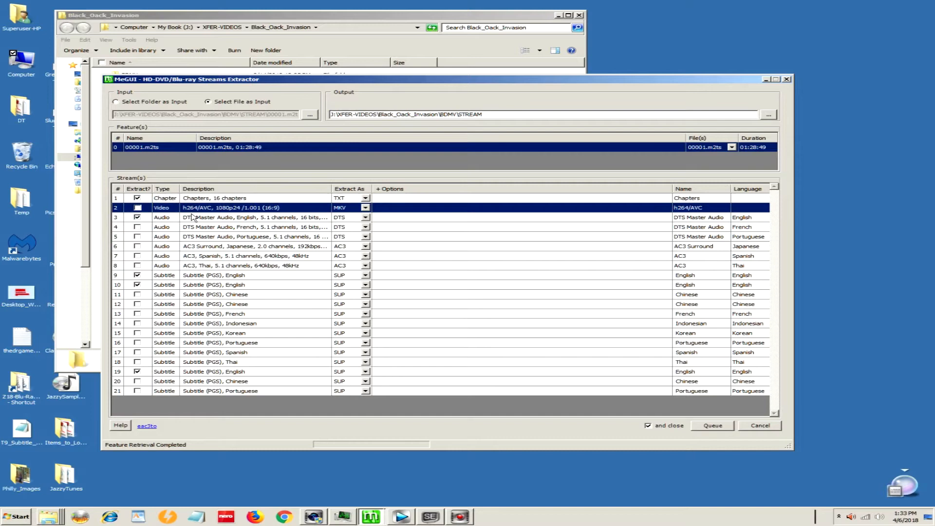
pyautogui.click(137, 197)
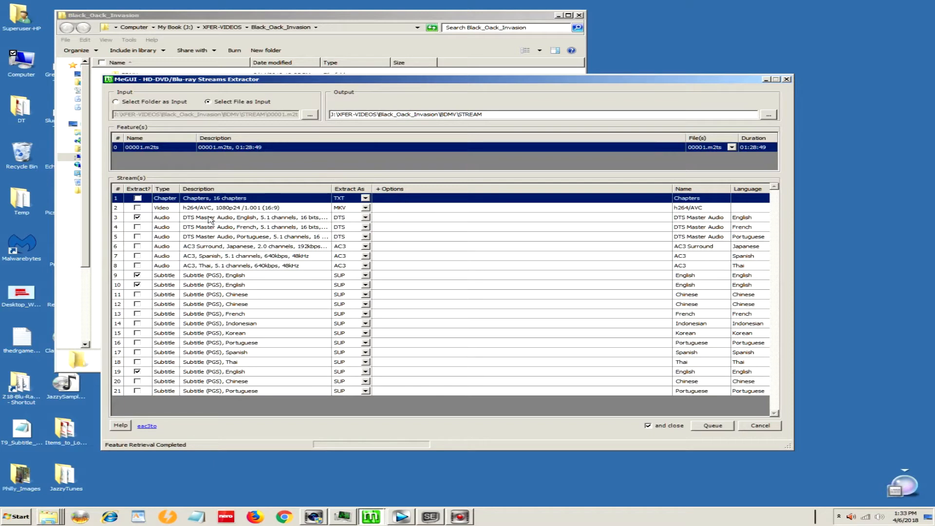
pyautogui.click(367, 220)
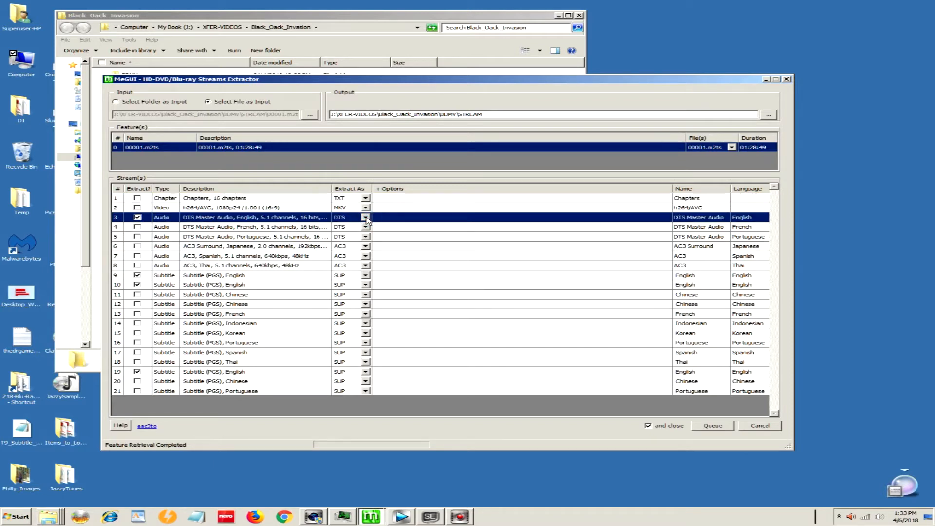
pyautogui.click(365, 217)
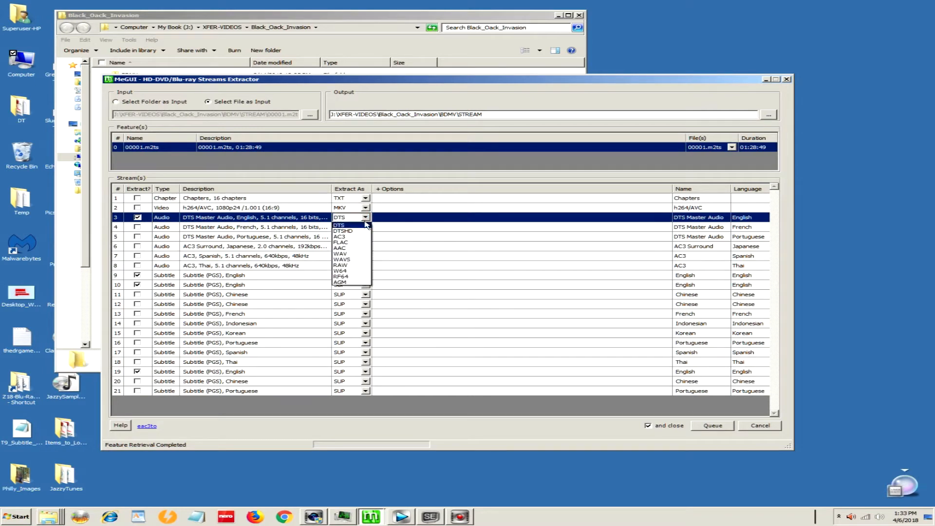
pyautogui.click(350, 259)
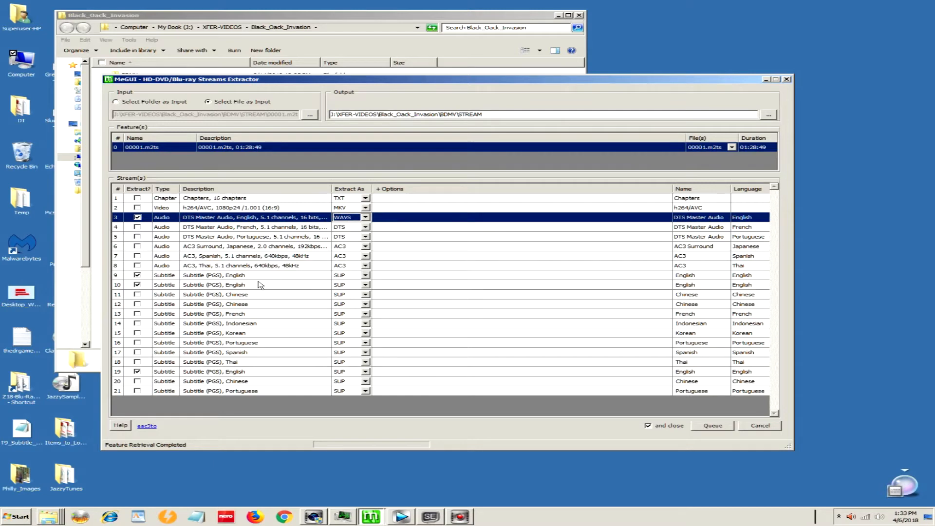
# - Exclude the second and third English subtitle streams from extraction, keeping the first English one and the English DTS Master Audio stream
pyautogui.click(242, 276)
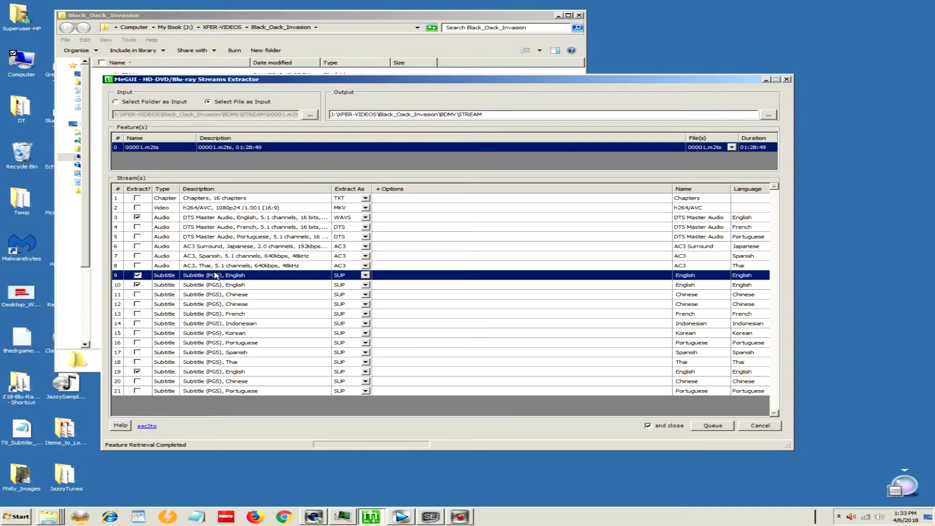
pyautogui.click(230, 286)
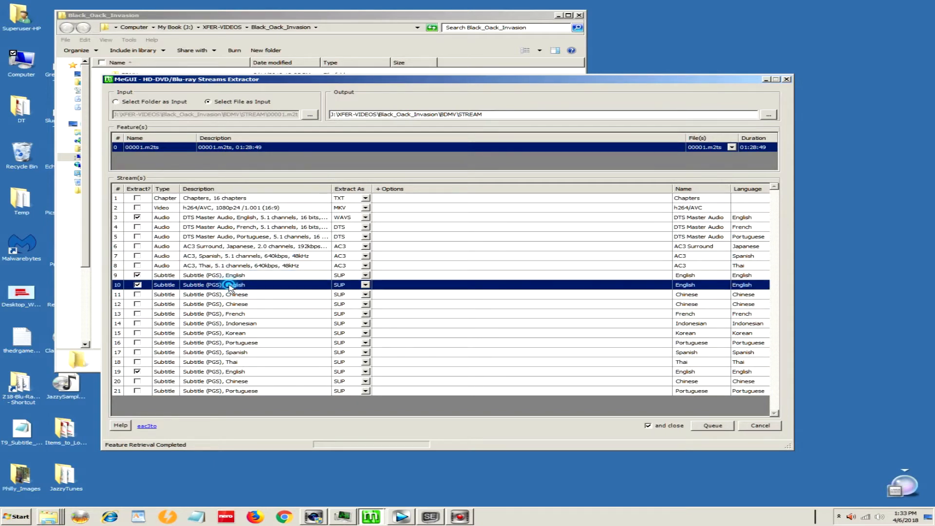
pyautogui.click(138, 285)
pyautogui.click(270, 217)
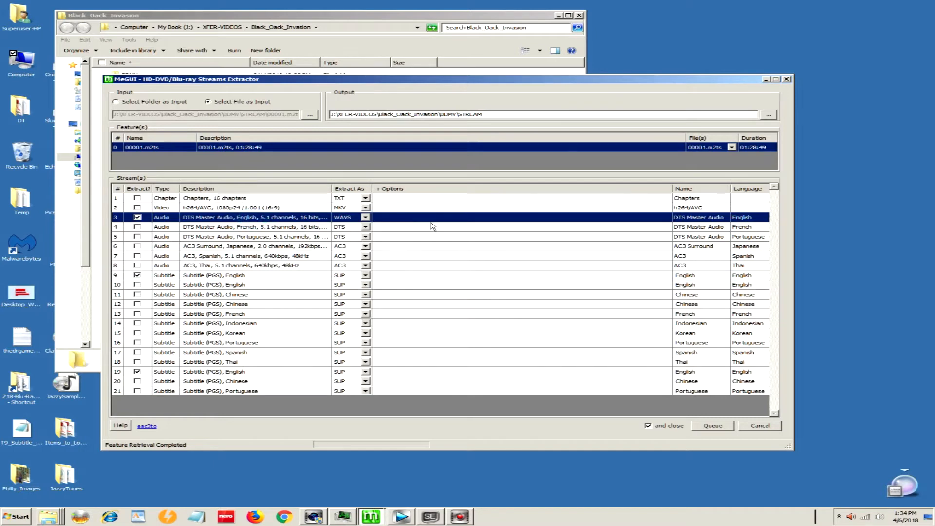
pyautogui.click(205, 276)
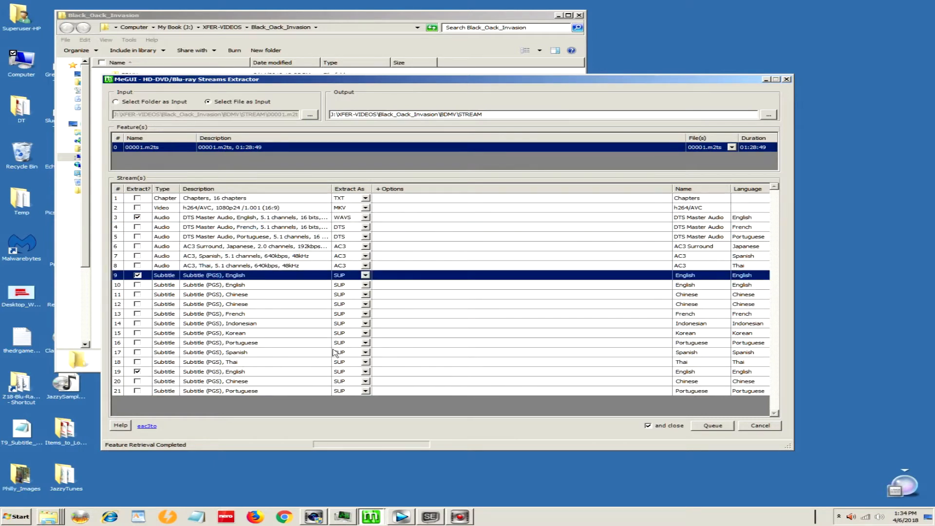
pyautogui.click(137, 372)
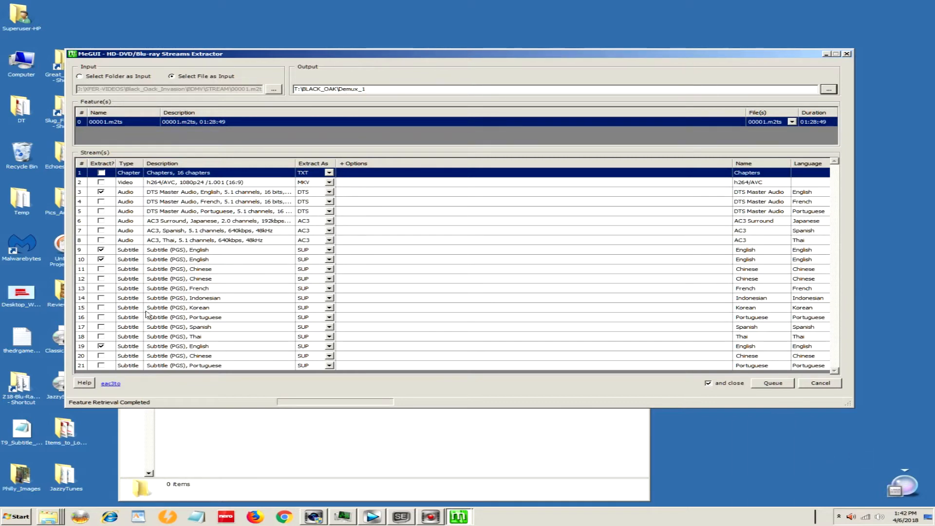
# - Queue the extraction of the English DTS Master Audio and the three English subtitle streams to T:\BLACK_OAK\Demux_1
pyautogui.click(766, 387)
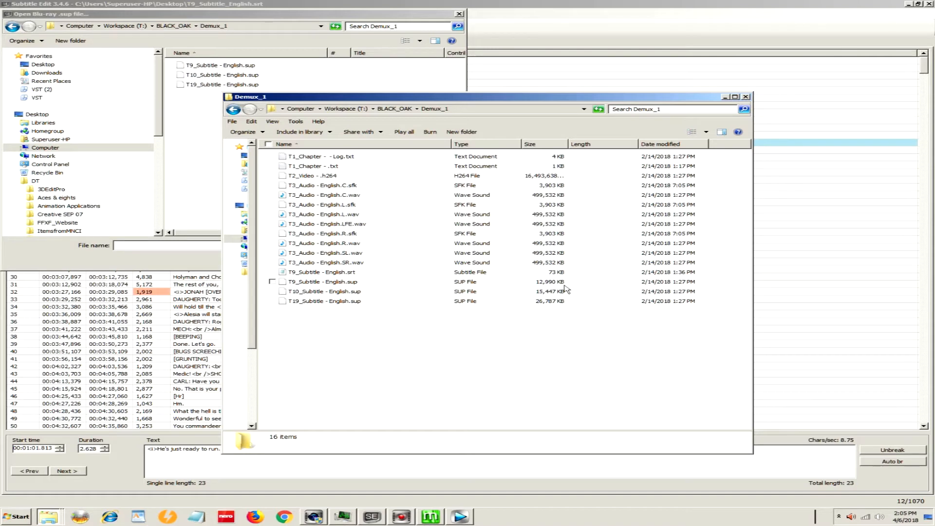
# - In Subtitle Edit, open T9_Subtitle - English.sup from the Demux_1 folder for OCR import
pyautogui.click(291, 14)
pyautogui.click(201, 66)
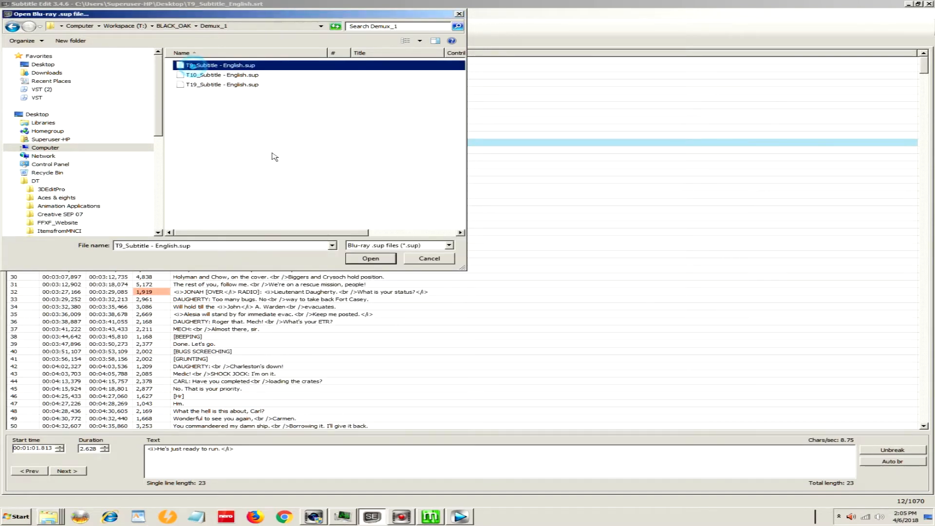
pyautogui.click(370, 258)
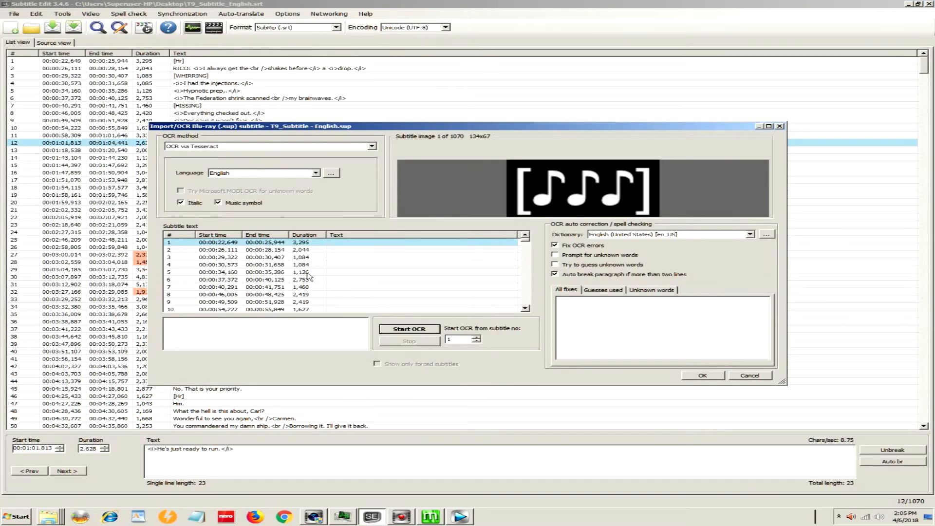
# - Preview subtitle images near the beginning and end of the list and return to the first subtitle
pyautogui.click(270, 287)
pyautogui.click(268, 302)
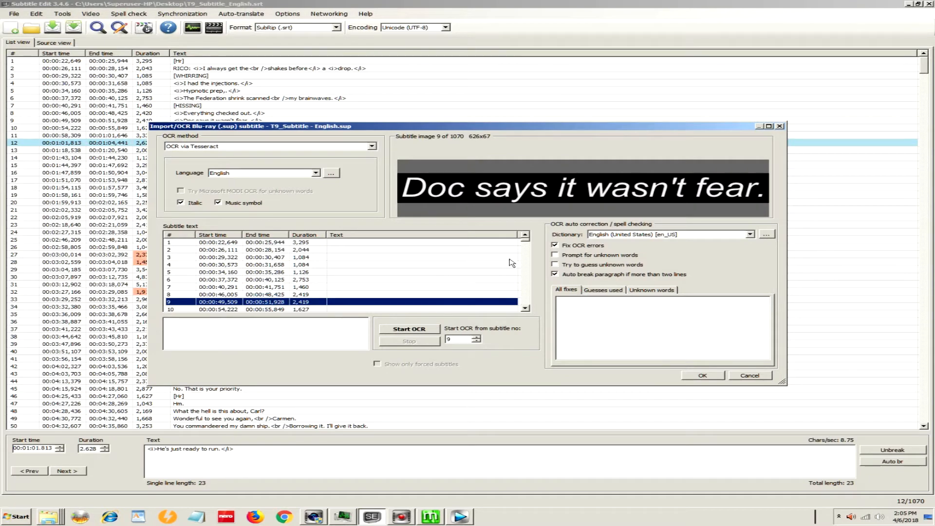
pyautogui.moveTo(524, 240); pyautogui.dragTo(528, 306)
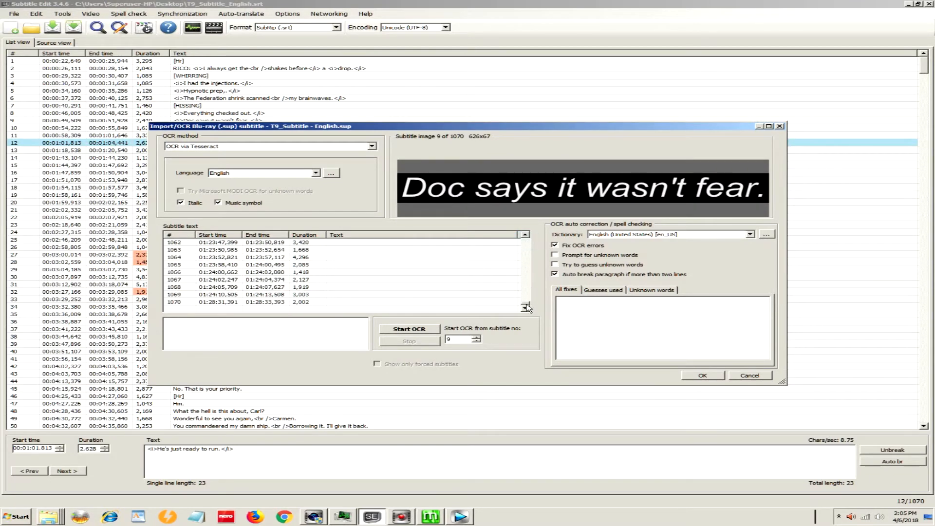
pyautogui.click(271, 287)
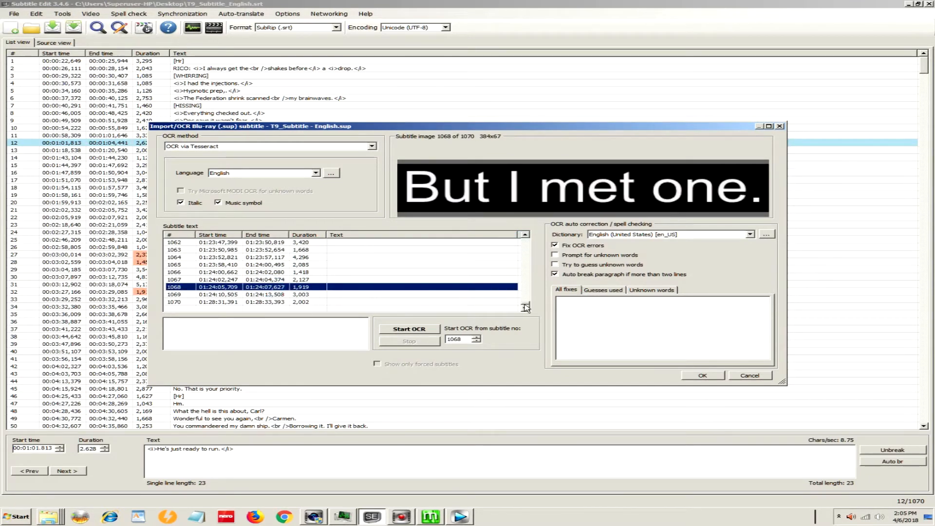
pyautogui.moveTo(527, 305); pyautogui.dragTo(524, 236)
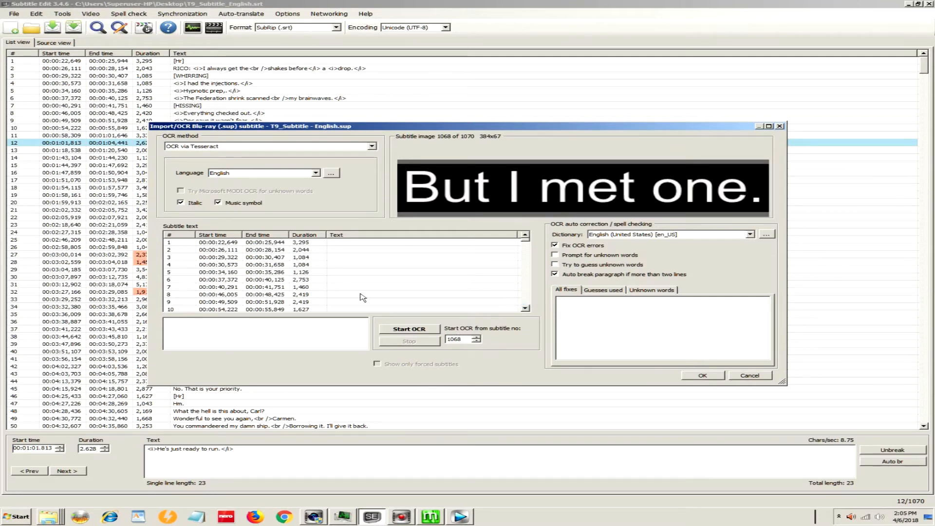
pyautogui.click(210, 243)
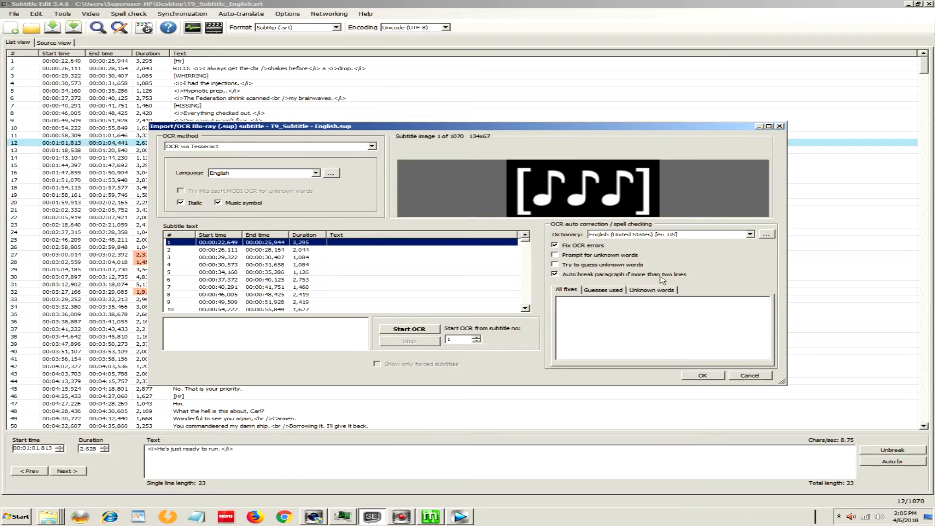
# - Enable guessing of unknown words for the OCR and cancel the subtitle import
pyautogui.click(554, 265)
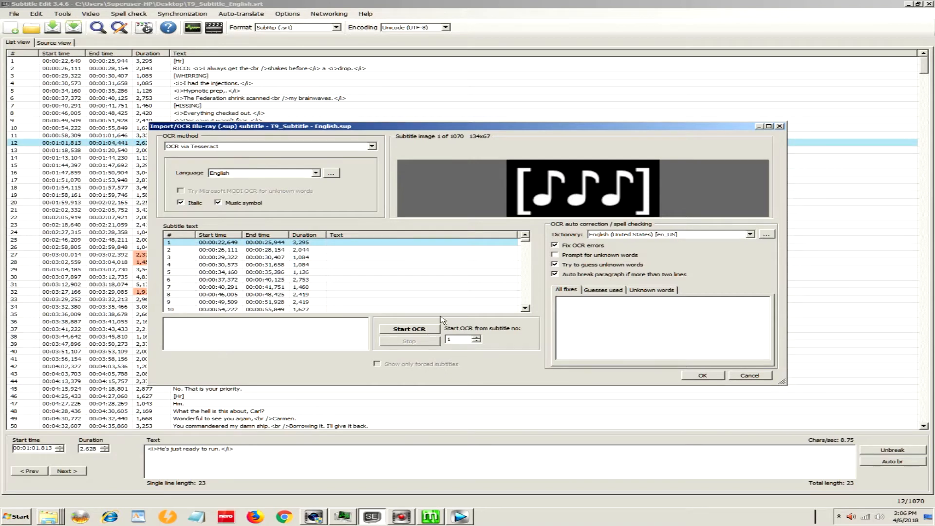
pyautogui.click(750, 376)
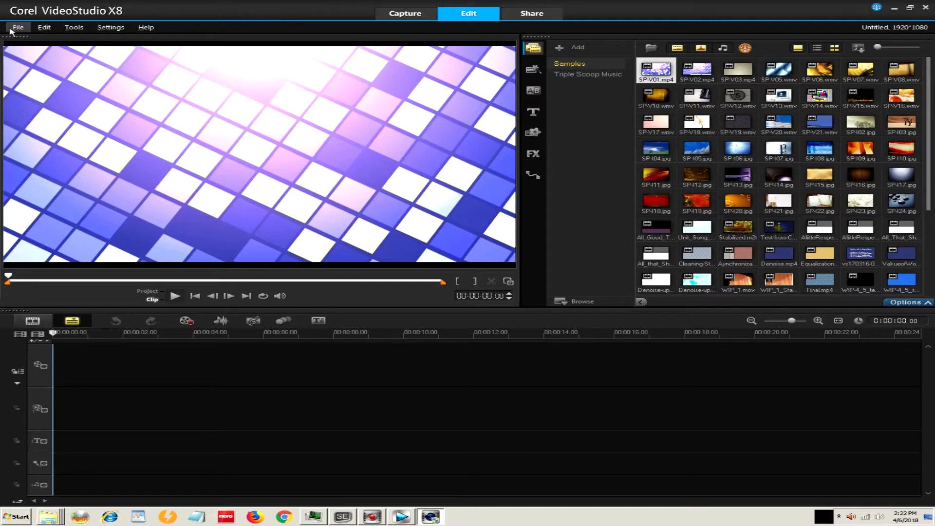
# - In Corel VideoStudio X8, start inserting a video into the timeline and browse through Z18-Blu-Ray-to-MP4 and Black_Oack_Invasion to the BDMV STREAM folder
pyautogui.click(14, 29)
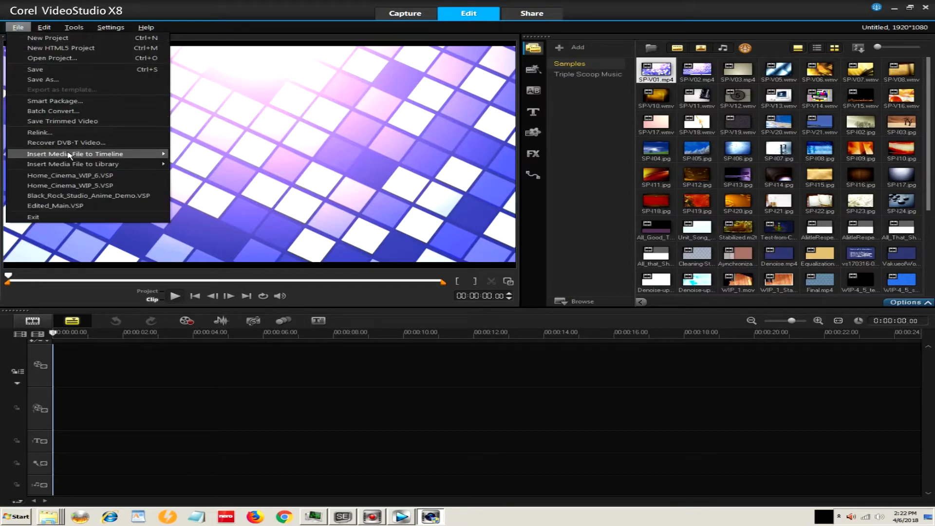
pyautogui.moveTo(68, 155)
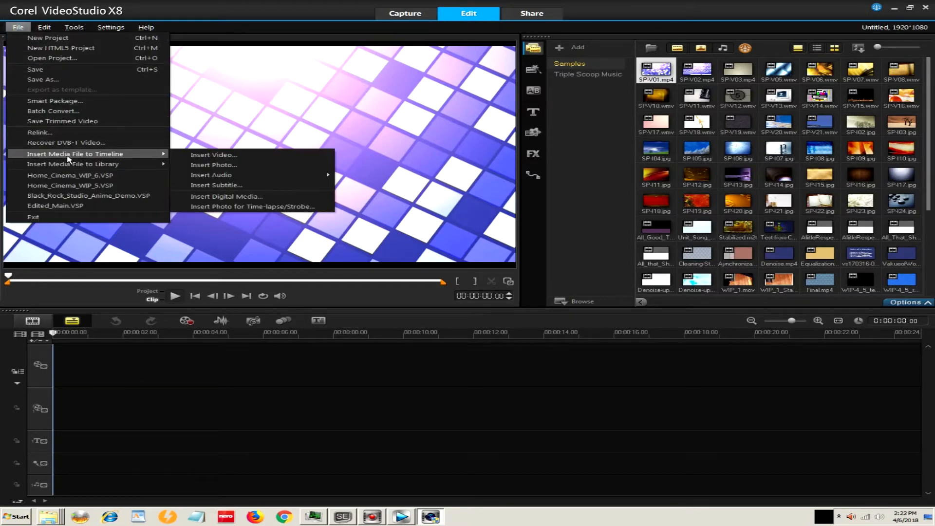
pyautogui.click(199, 155)
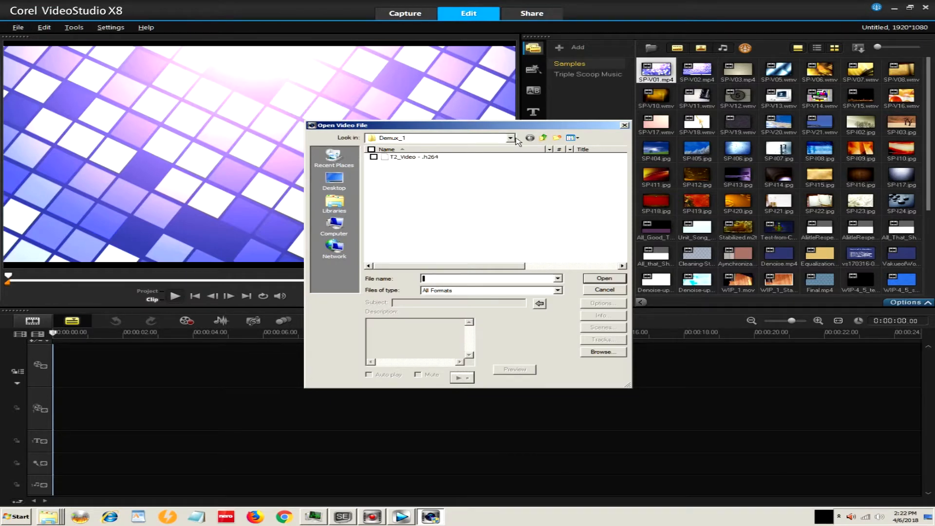
pyautogui.click(334, 181)
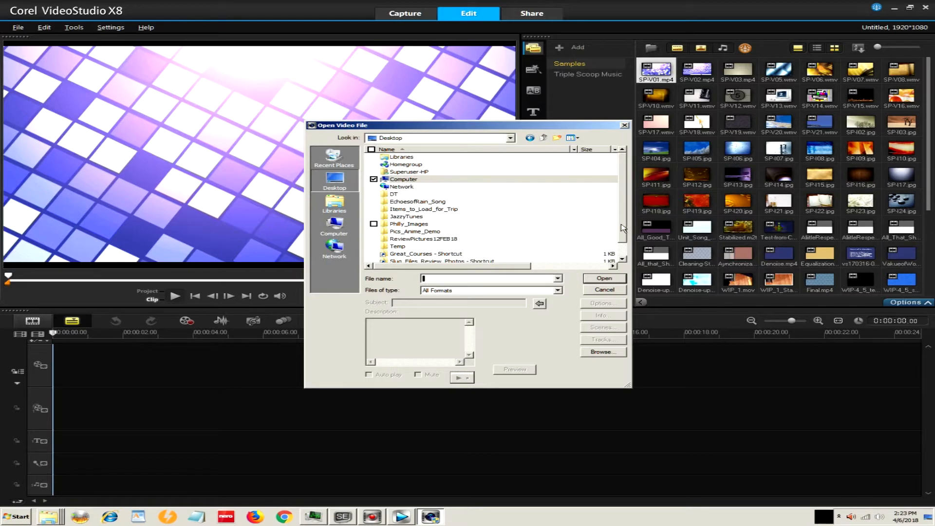
pyautogui.scroll(-1, 617, 226)
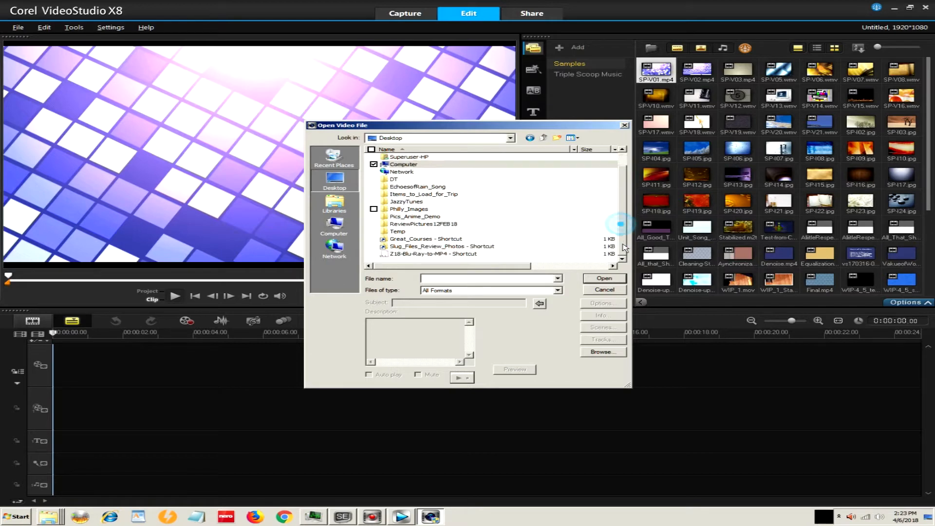
pyautogui.doubleClick(395, 253)
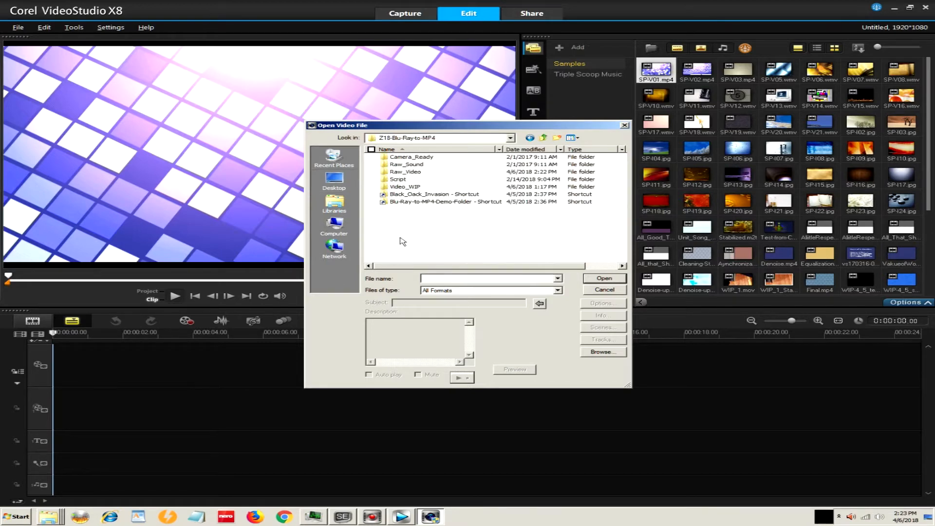
pyautogui.click(399, 195)
pyautogui.doubleClick(399, 195)
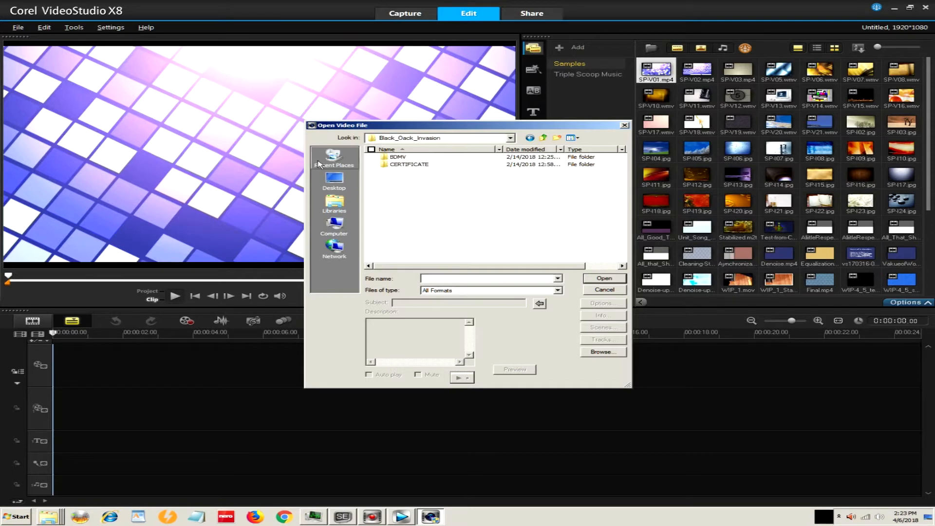
pyautogui.doubleClick(386, 157)
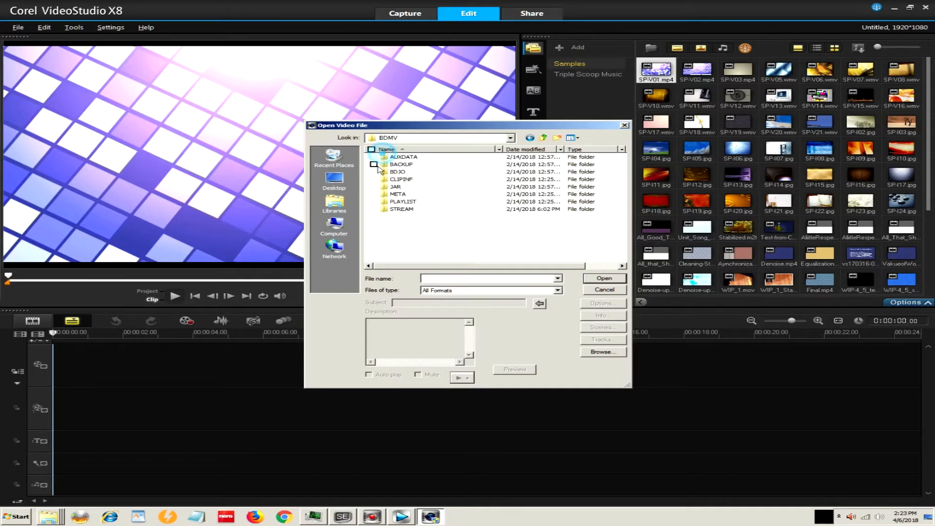
pyautogui.doubleClick(390, 209)
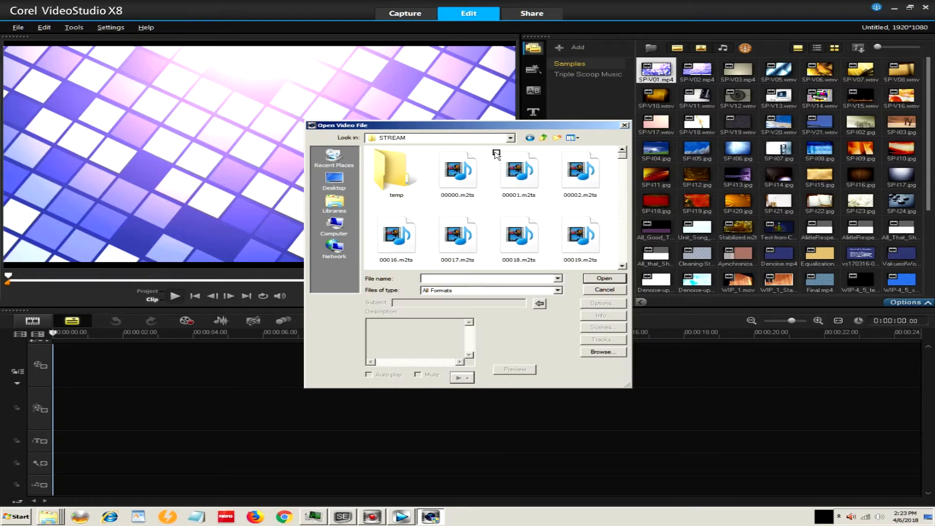
# - Check the file properties of 00001.m2ts and insert it into the timeline
pyautogui.click(523, 181)
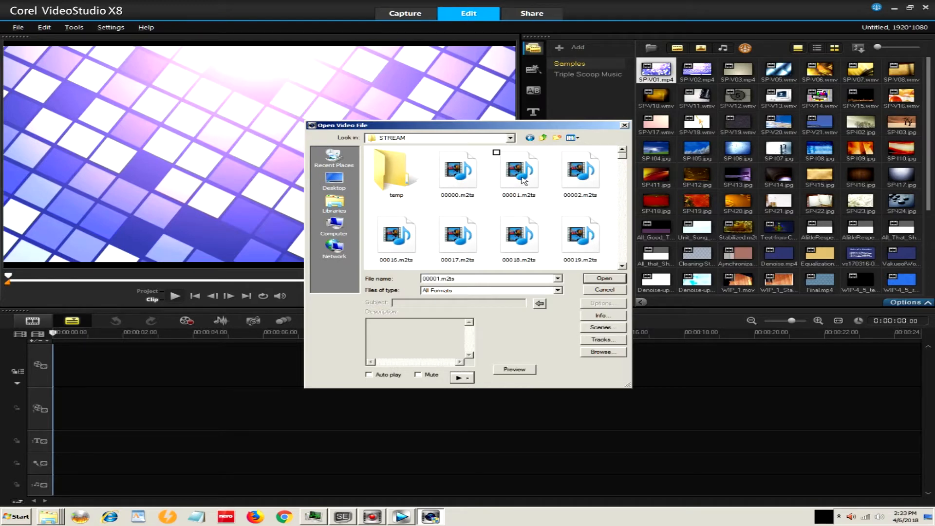
pyautogui.click(602, 315)
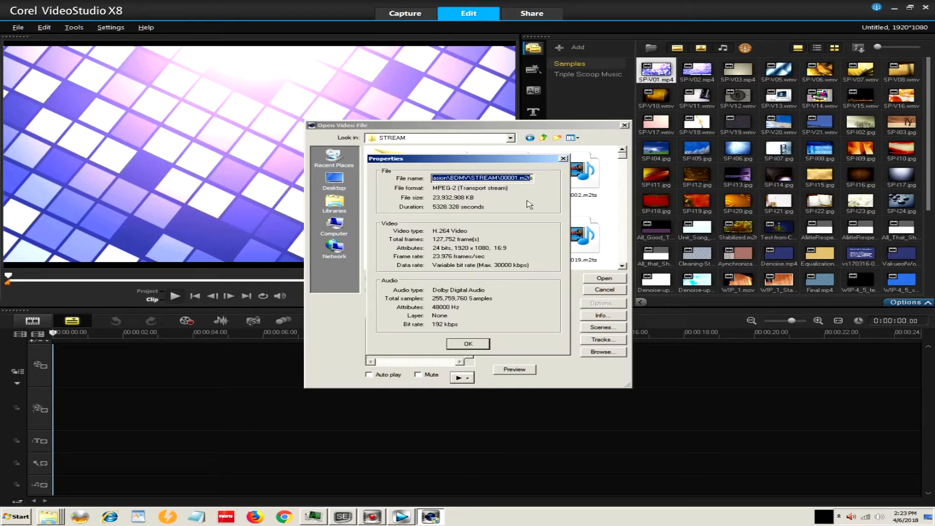
pyautogui.click(469, 345)
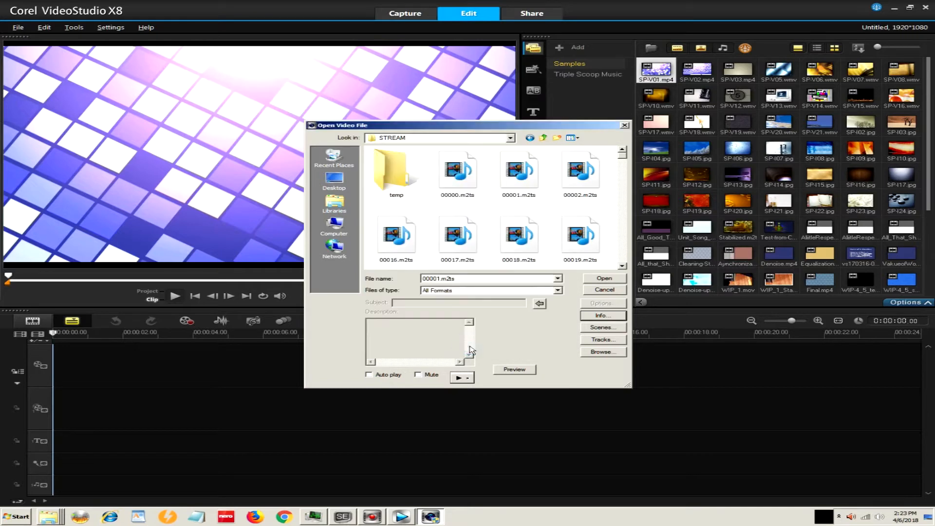
pyautogui.click(606, 278)
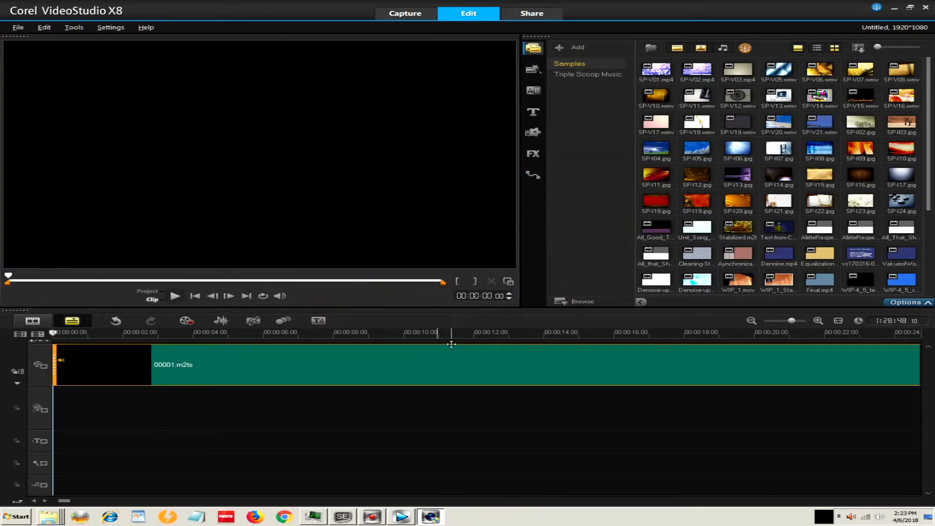
# - Split the audio from the 00001.m2ts clip and delete the separated audio from the voice track
pyautogui.click(838, 320)
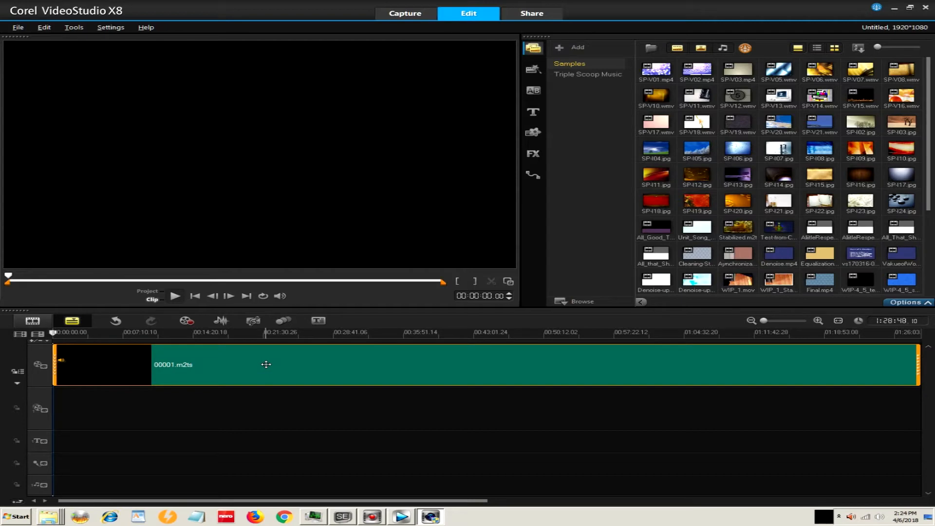
pyautogui.rightClick(265, 364)
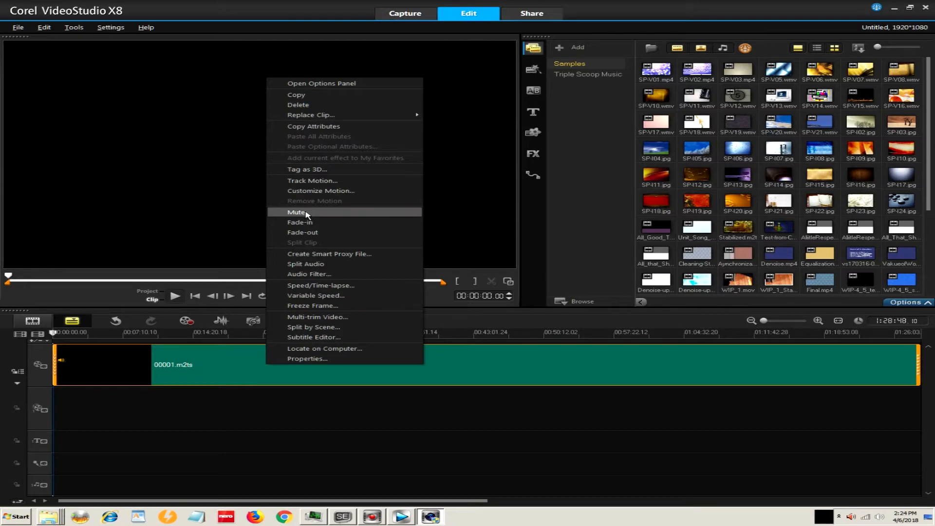
pyautogui.click(305, 264)
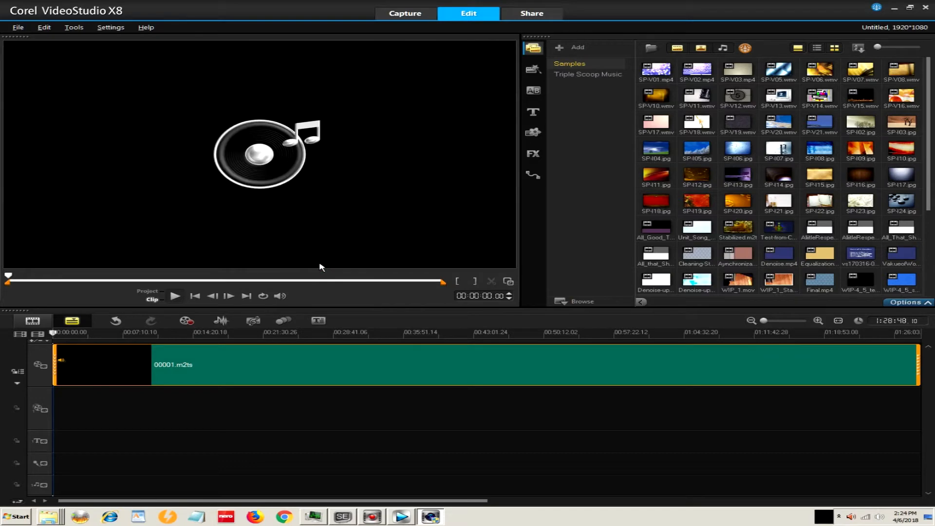
pyautogui.click(283, 466)
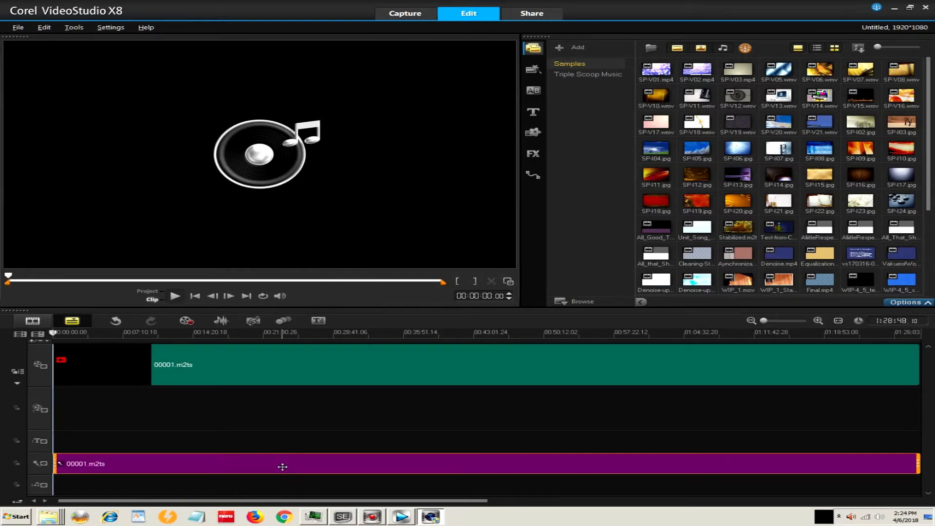
pyautogui.press('Delete')
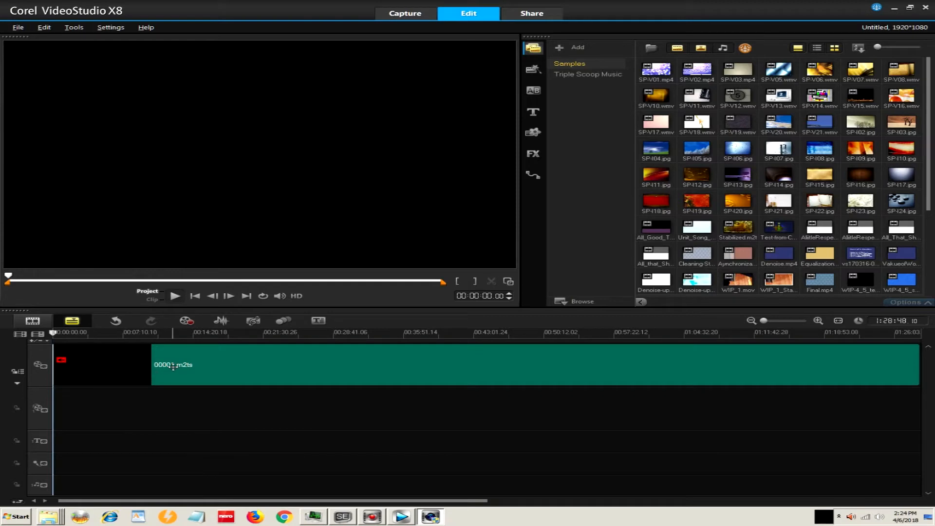
# - Set the number of music tracks in the timeline to 2
pyautogui.click(38, 334)
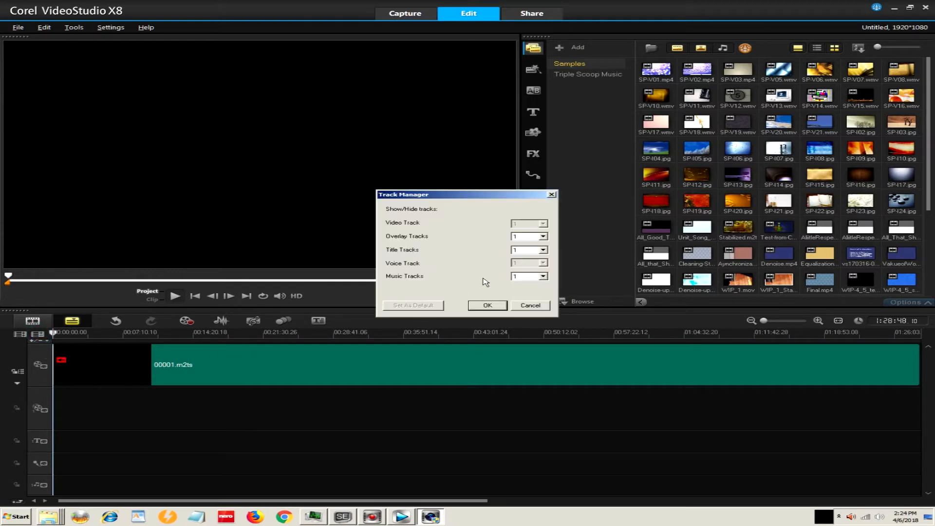
pyautogui.click(543, 276)
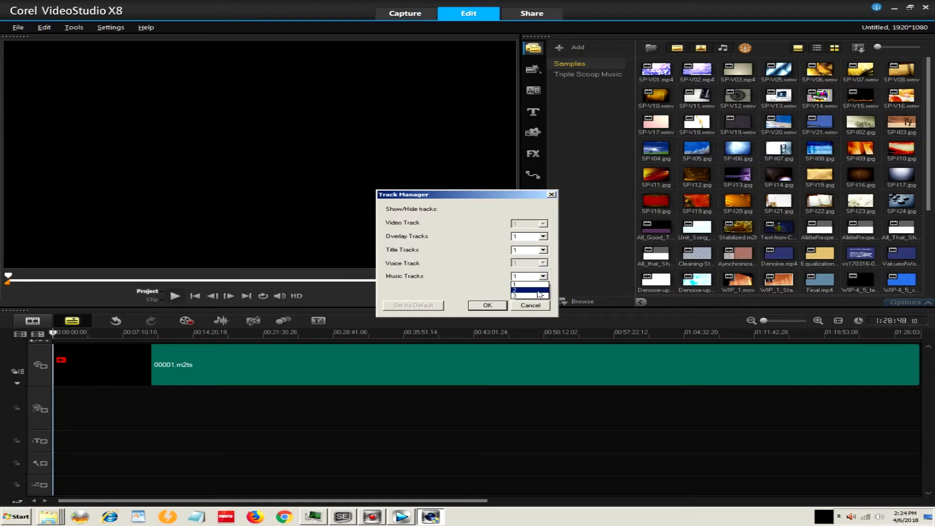
pyautogui.click(530, 290)
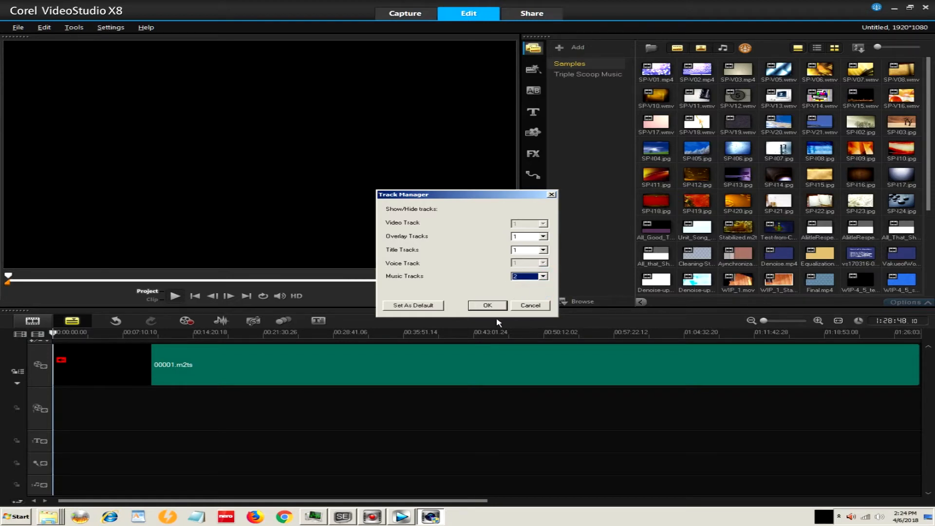
pyautogui.click(488, 305)
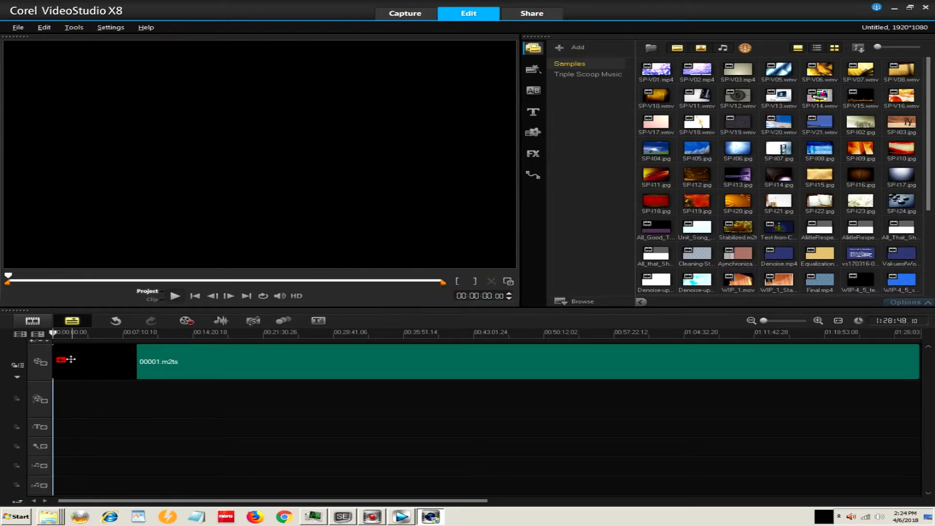
# - Insert T3_Audio - English.C.wav from the BLACK_OAK\Demux_1 folder on the Workspace (T:) drive into the voice track
pyautogui.click(18, 27)
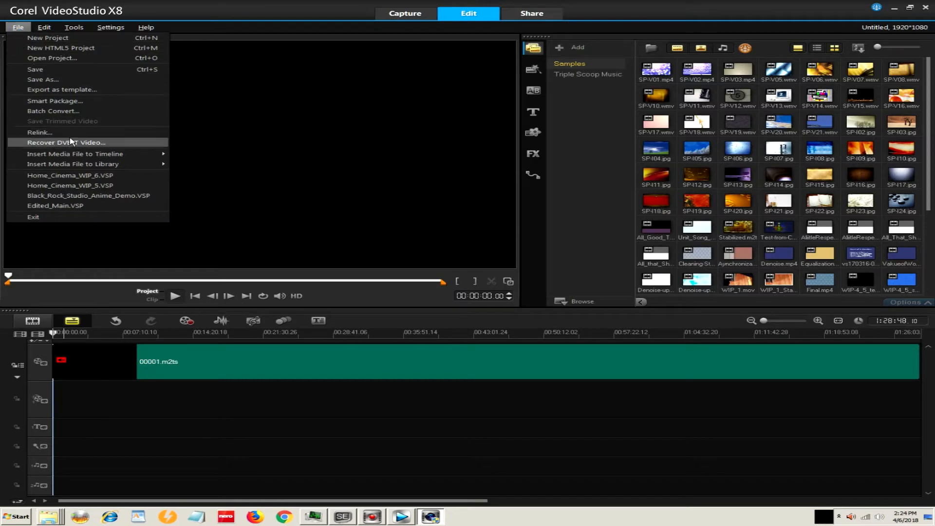
pyautogui.moveTo(74, 156)
pyautogui.moveTo(197, 178)
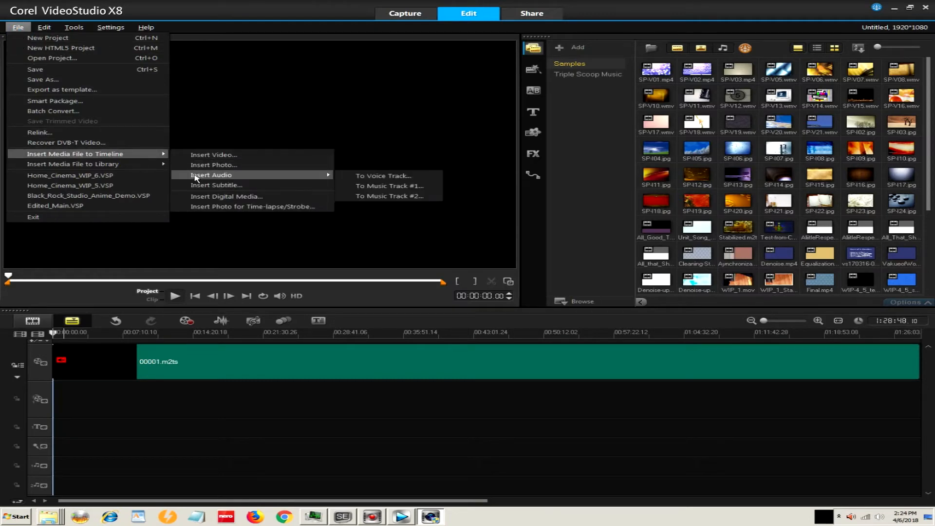
pyautogui.click(361, 176)
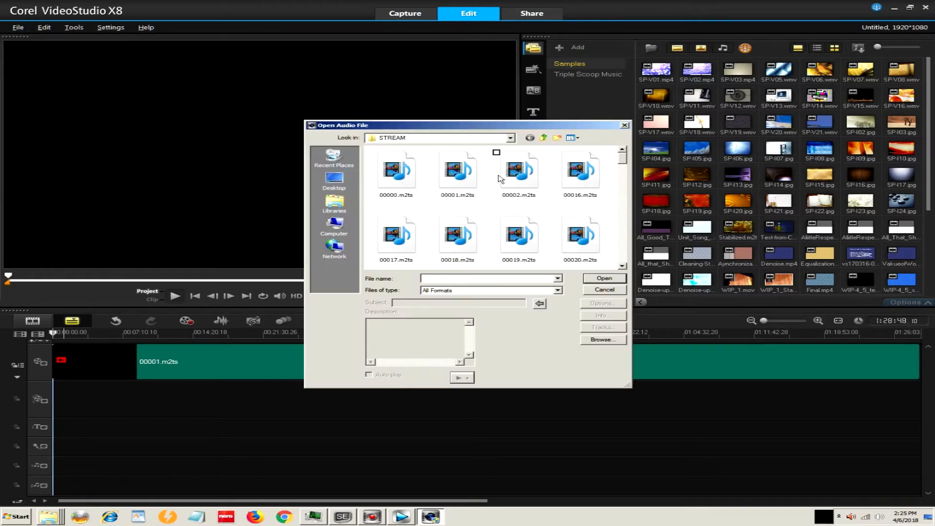
pyautogui.click(334, 225)
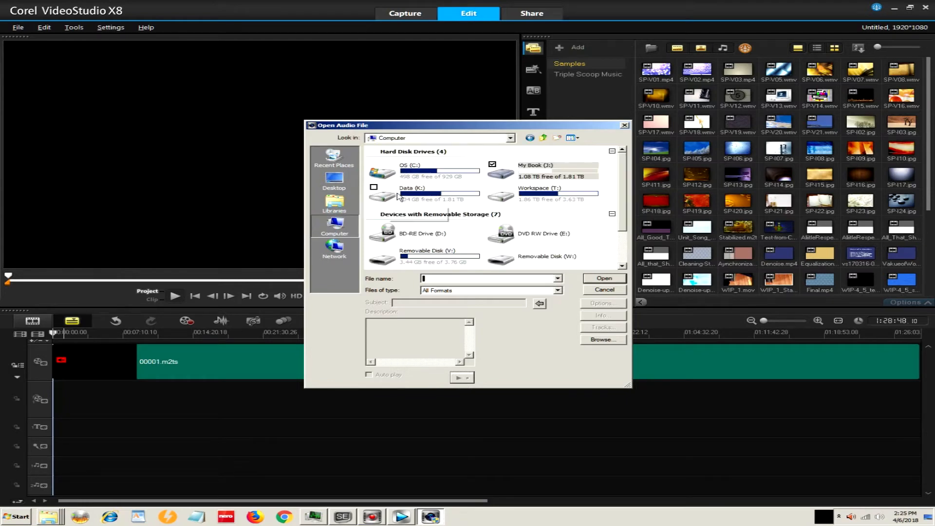
pyautogui.doubleClick(504, 196)
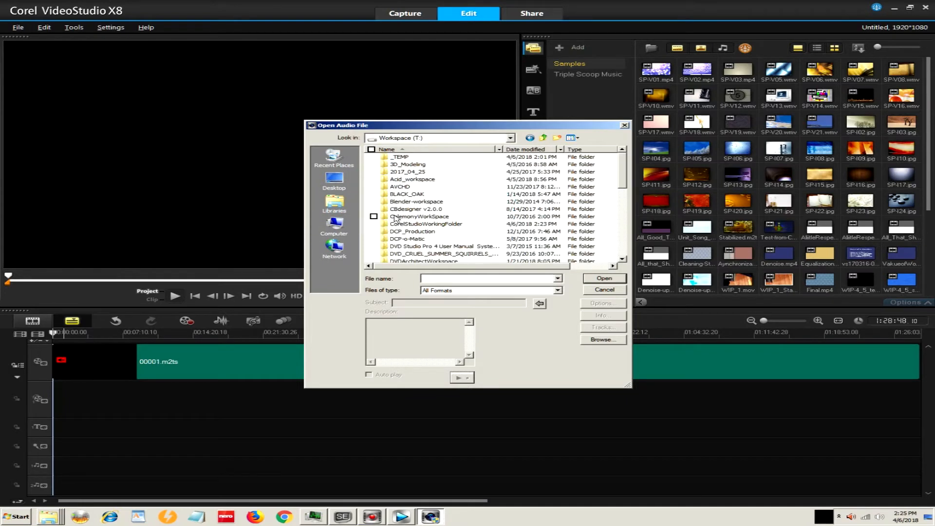
pyautogui.doubleClick(392, 195)
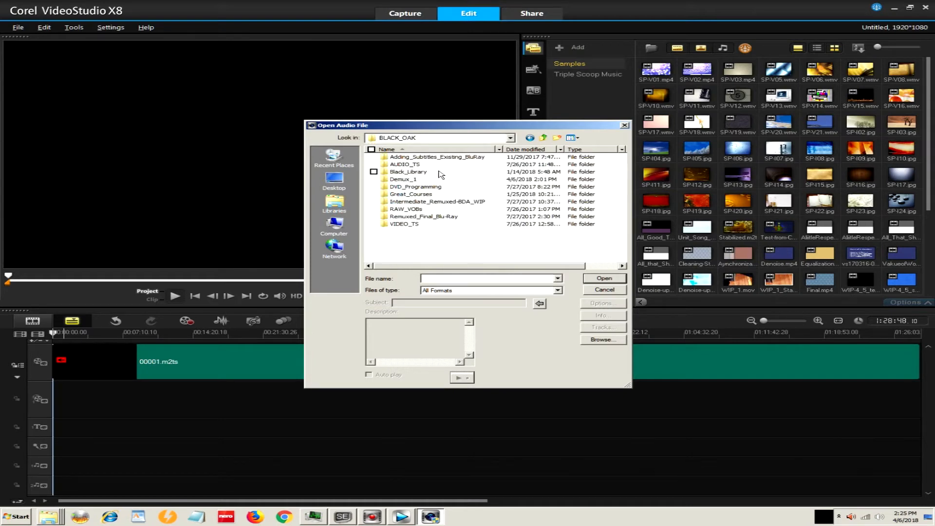
pyautogui.doubleClick(388, 179)
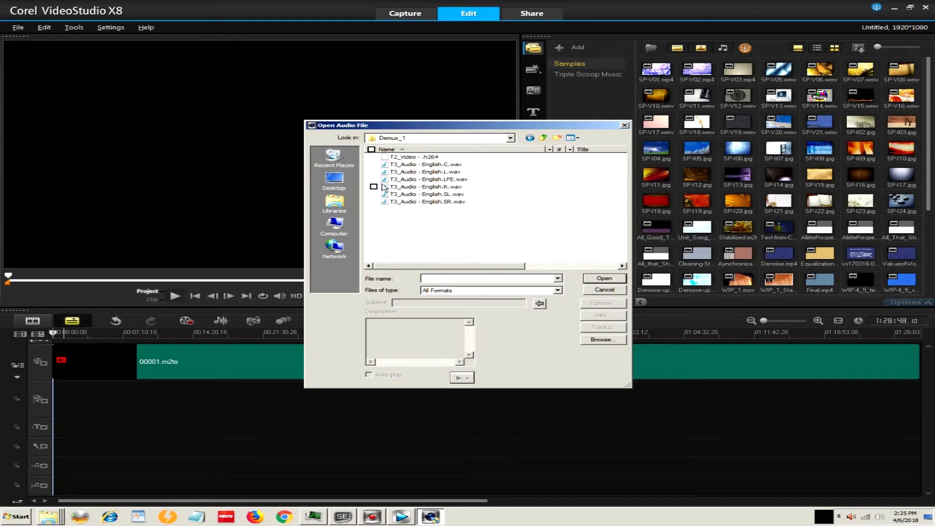
pyautogui.click(426, 165)
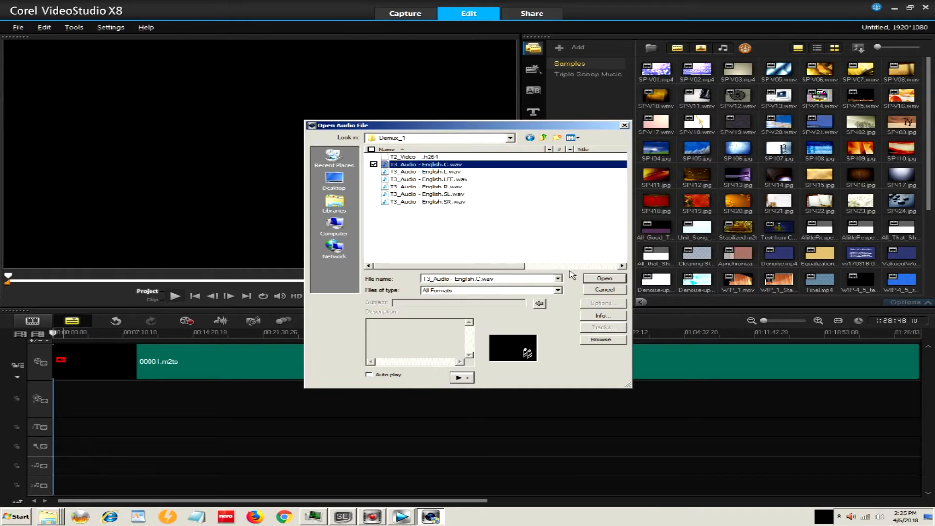
pyautogui.click(604, 279)
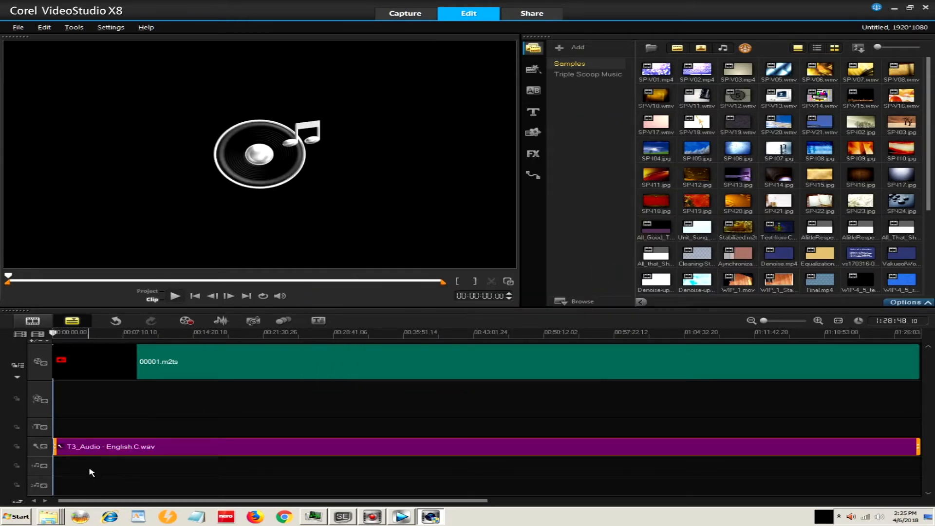
# - Insert T3_Audio - English.L.wav from the Demux_1 folder into Music Track #1
pyautogui.click(17, 27)
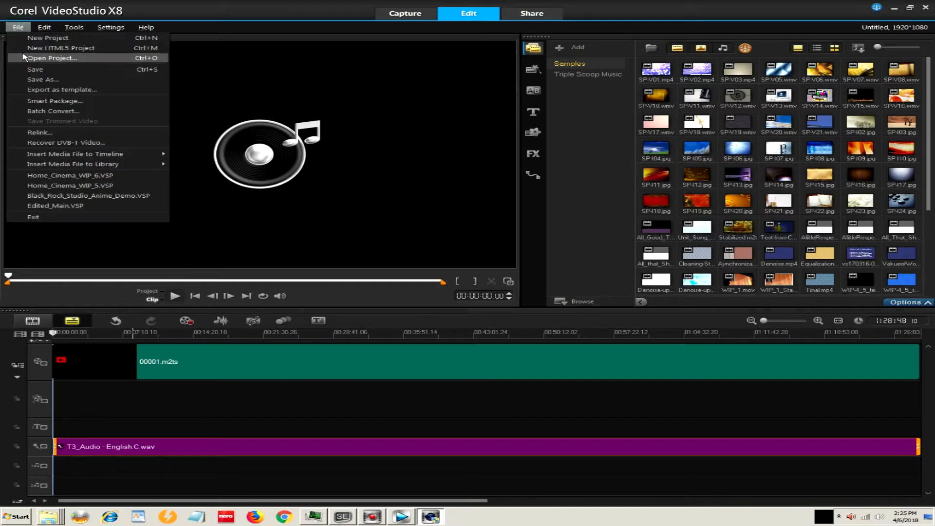
pyautogui.moveTo(85, 157)
pyautogui.moveTo(237, 179)
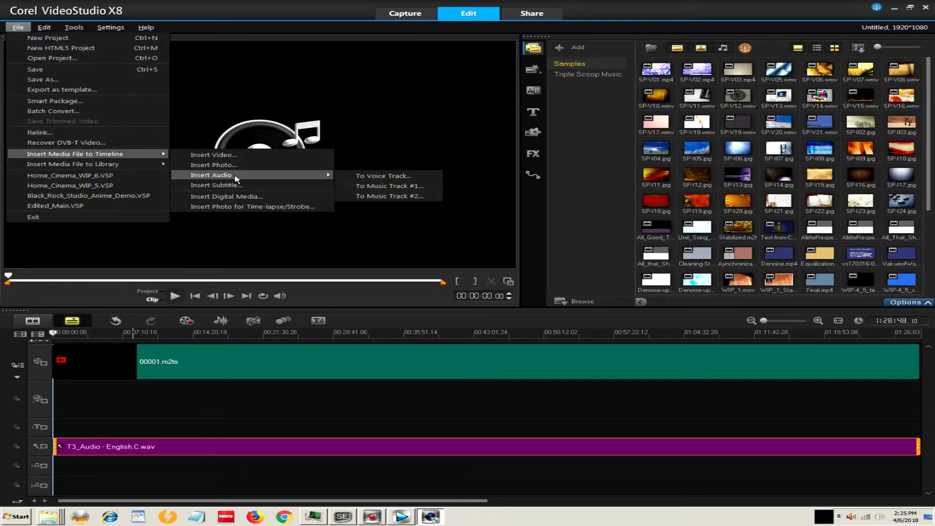
pyautogui.click(378, 187)
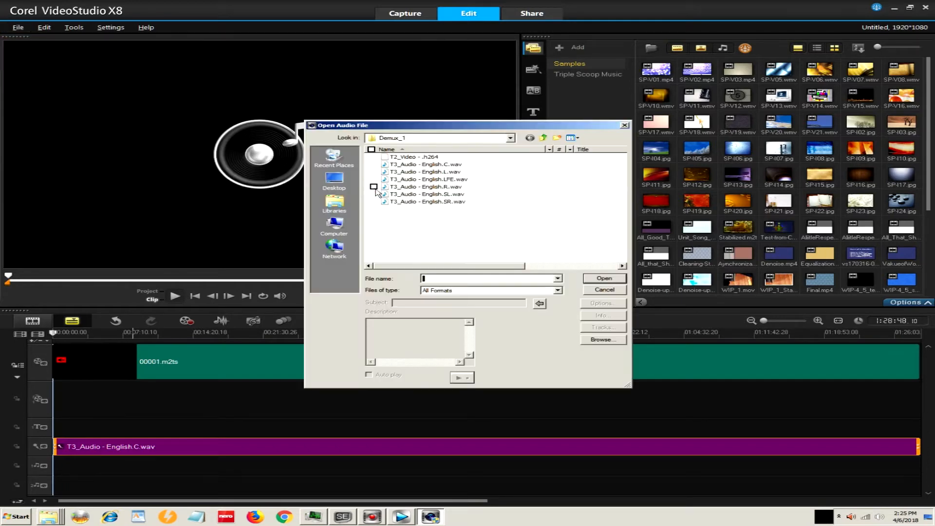
pyautogui.click(433, 171)
pyautogui.click(613, 278)
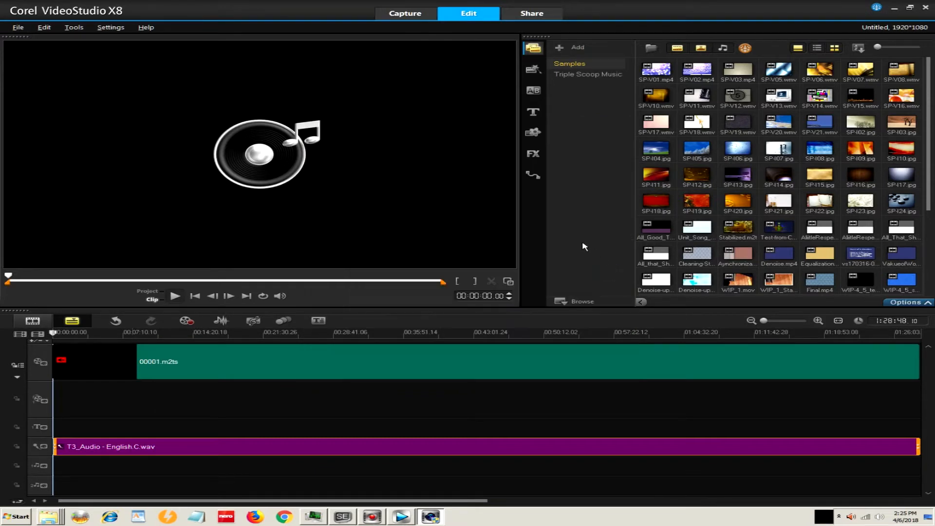
# - Insert T3_Audio - English.R.wav from the Demux_1 folder into Music Track #2
pyautogui.click(18, 27)
pyautogui.moveTo(107, 157)
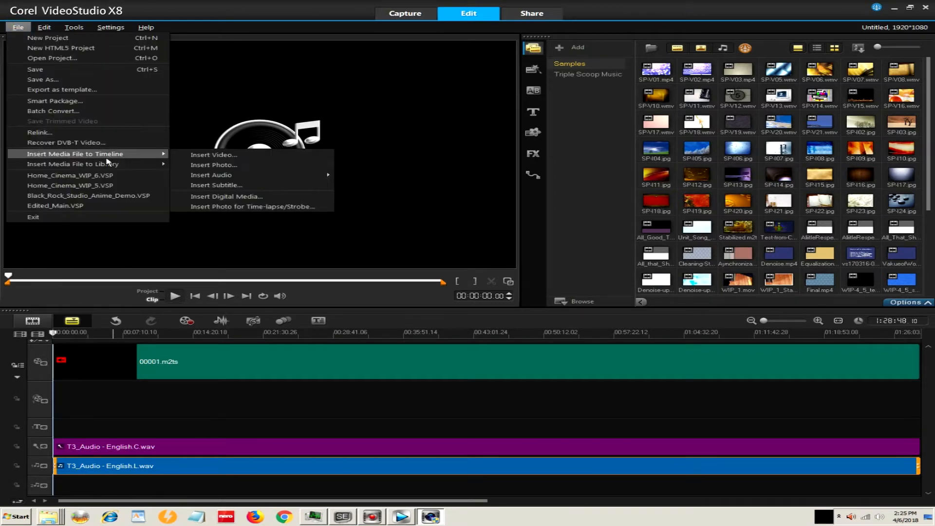
pyautogui.moveTo(263, 175)
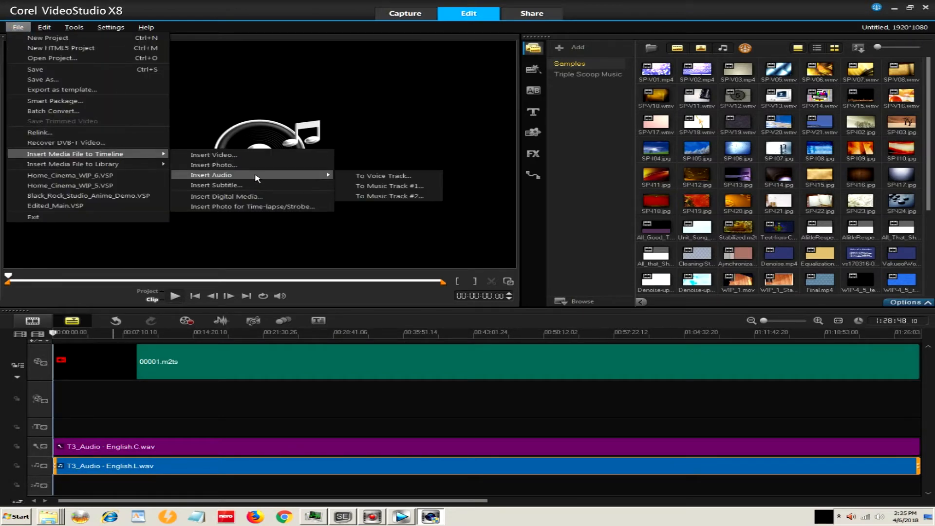
pyautogui.click(380, 195)
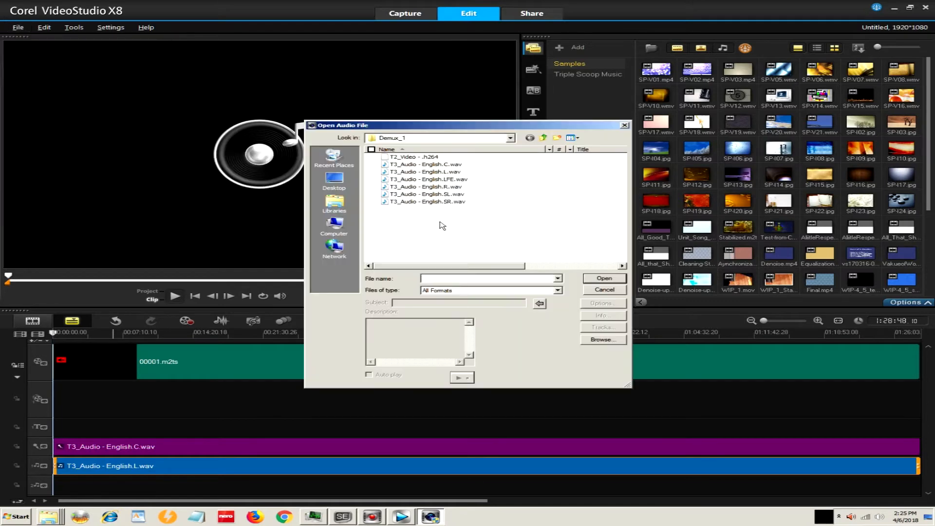
pyautogui.click(441, 187)
pyautogui.click(604, 278)
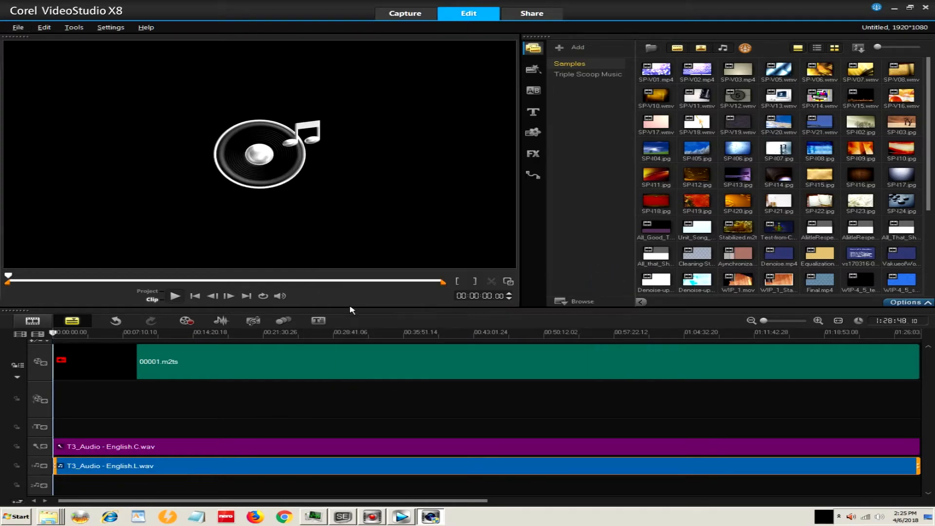
# - In the Surround Sound Mixer, pan the English.L.wav clip to the far left and the English.R.wav clip to the far right
pyautogui.click(221, 321)
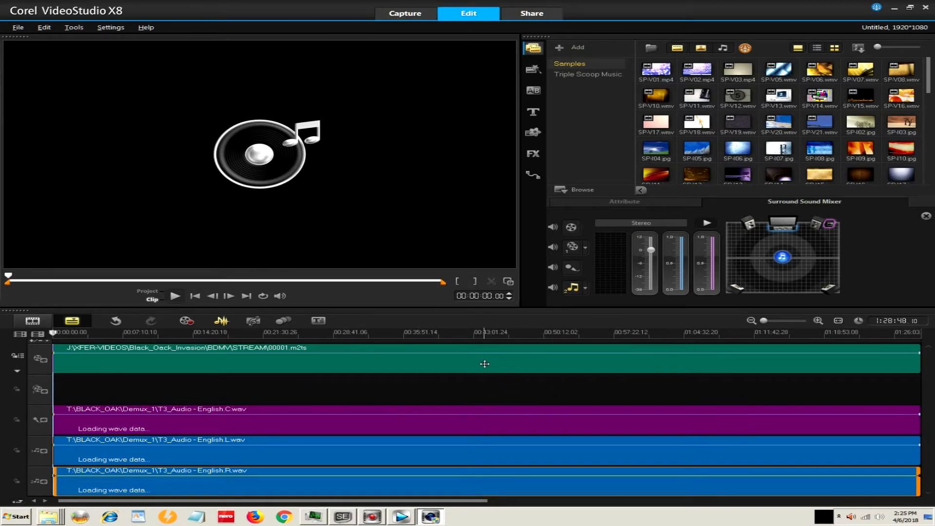
pyautogui.click(131, 441)
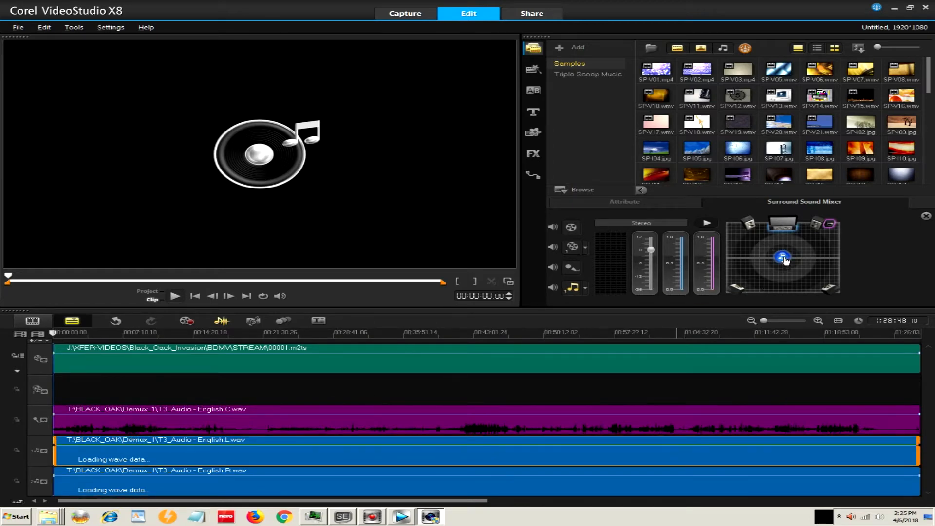
pyautogui.moveTo(783, 258); pyautogui.dragTo(737, 256)
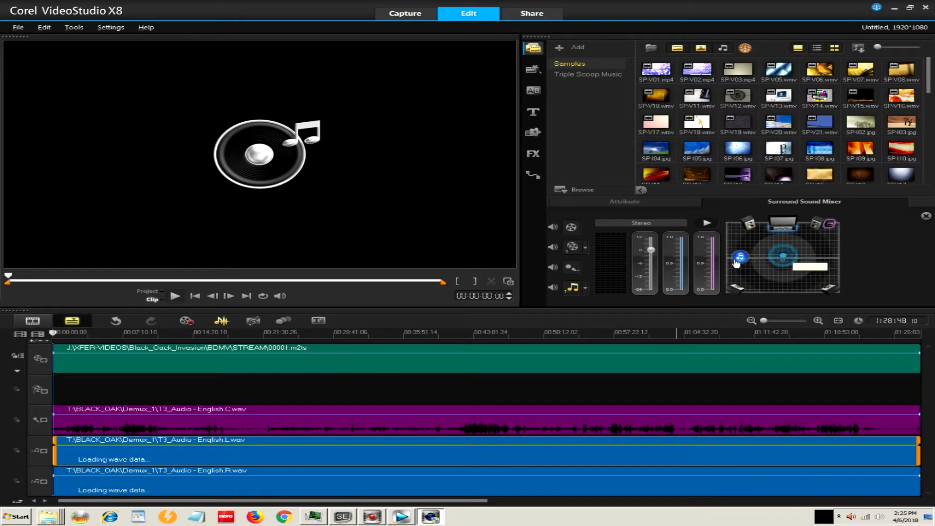
pyautogui.click(343, 482)
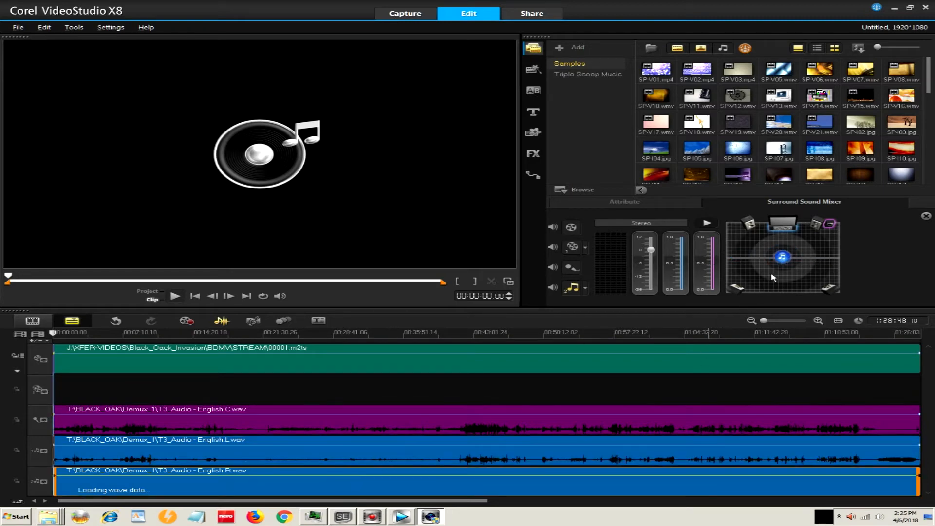
pyautogui.moveTo(782, 257); pyautogui.dragTo(827, 256)
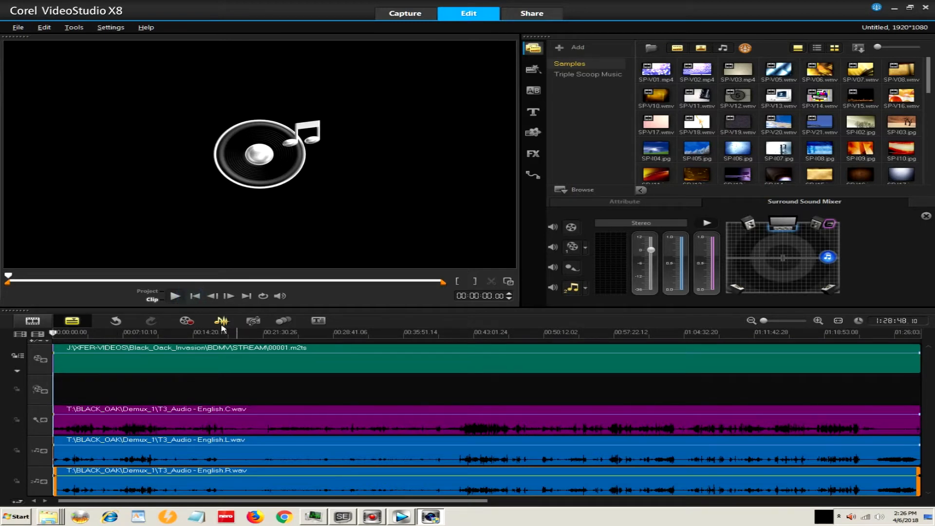
pyautogui.click(20, 28)
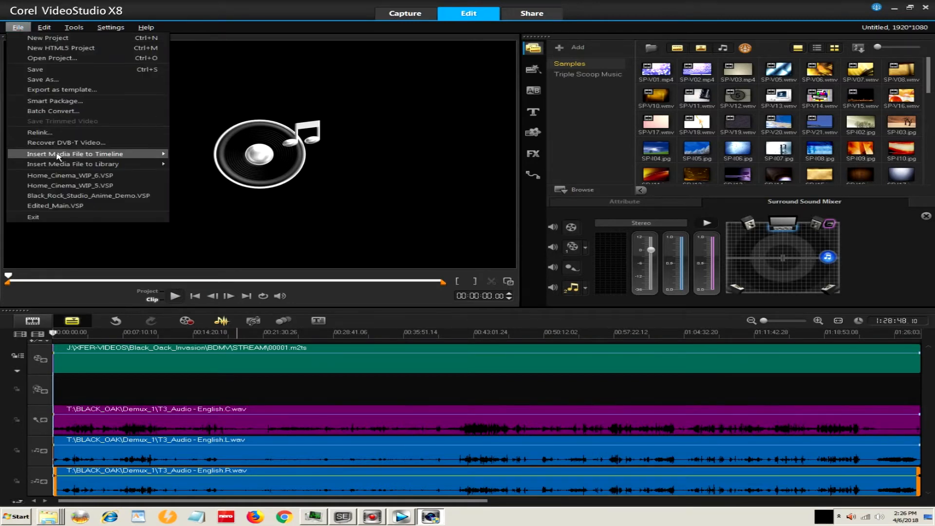
pyautogui.moveTo(58, 155)
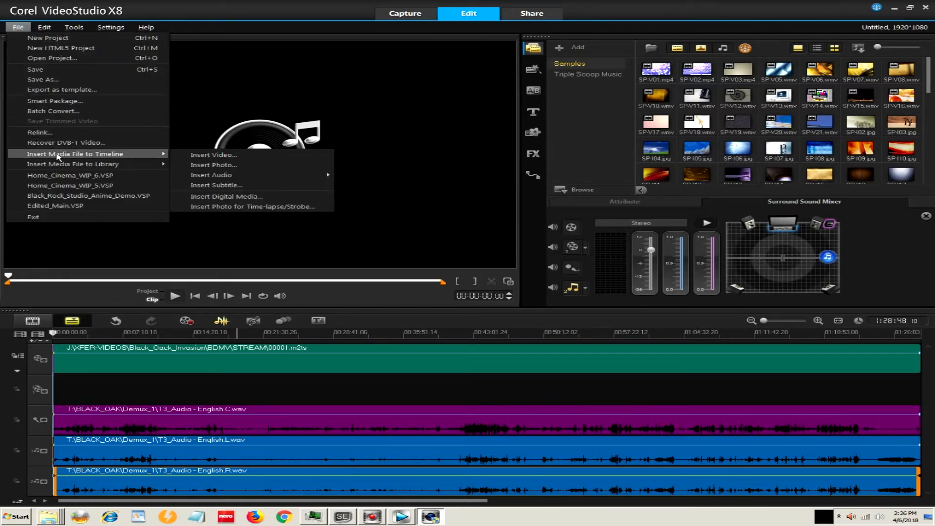
pyautogui.click(217, 187)
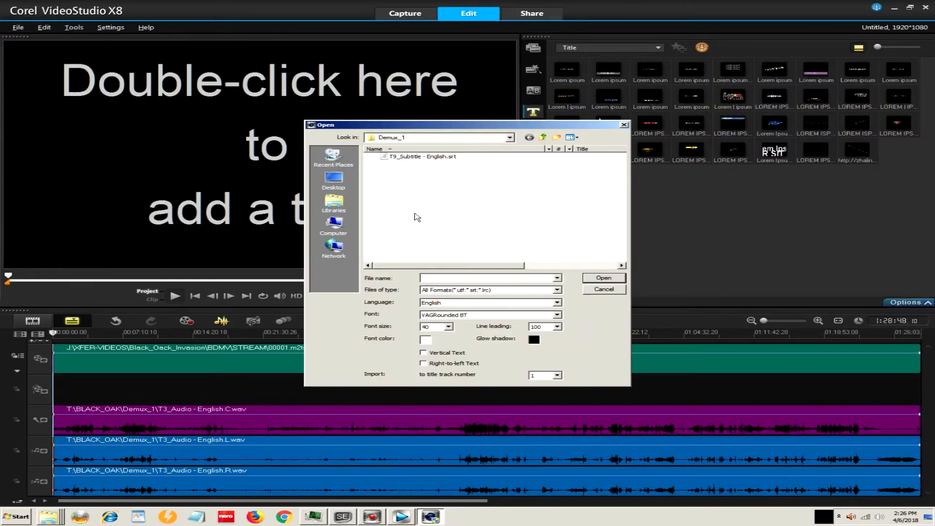
pyautogui.click(389, 158)
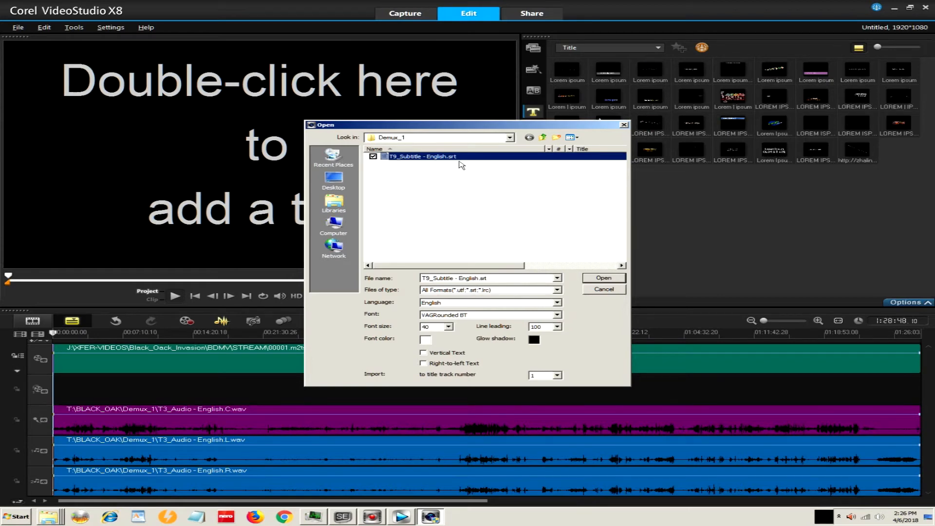
pyautogui.click(614, 290)
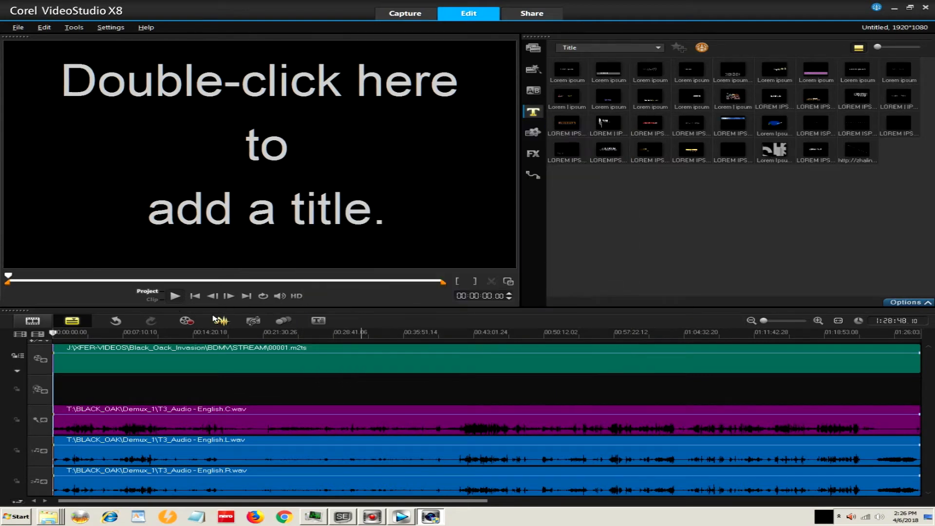
# - Close the Surround Sound Mixer, switch to Subtitle Edit and replace every <i> tag in the subtitles with nothing, including from the top
pyautogui.click(220, 320)
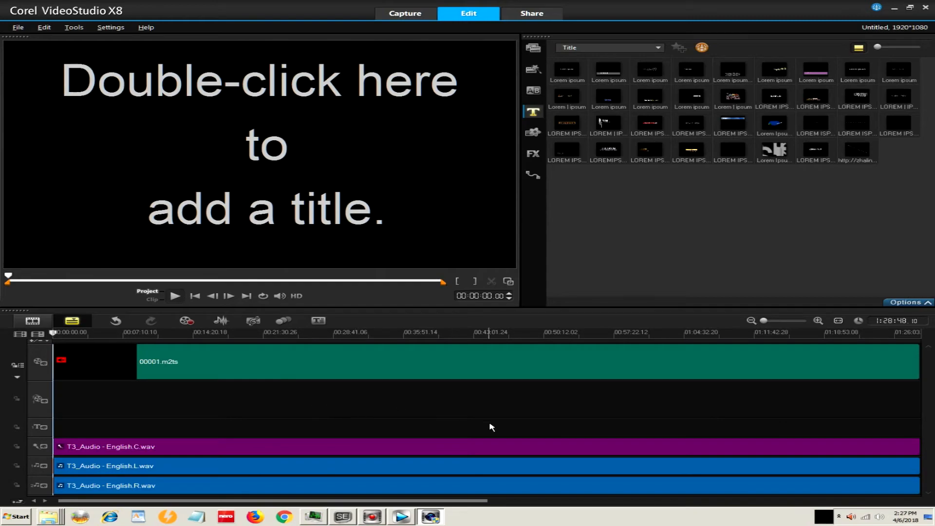
pyautogui.click(342, 519)
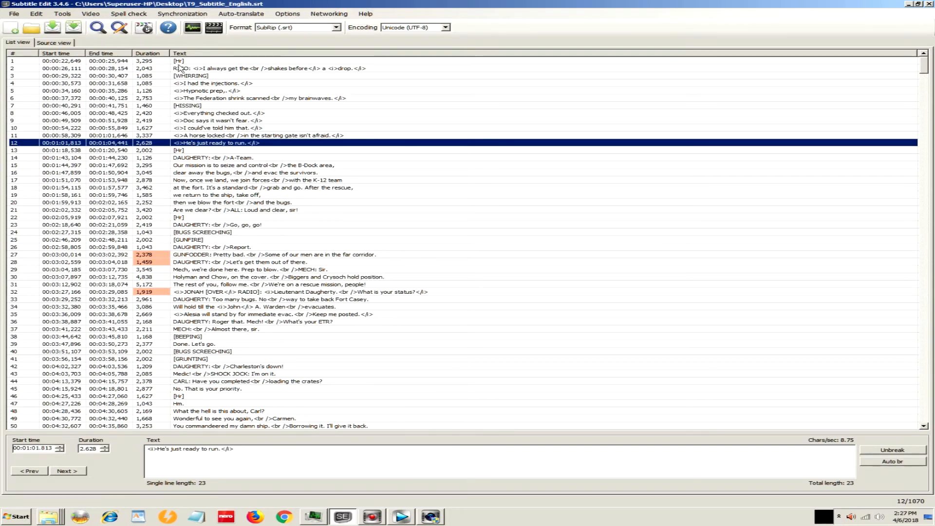
pyautogui.click(182, 84)
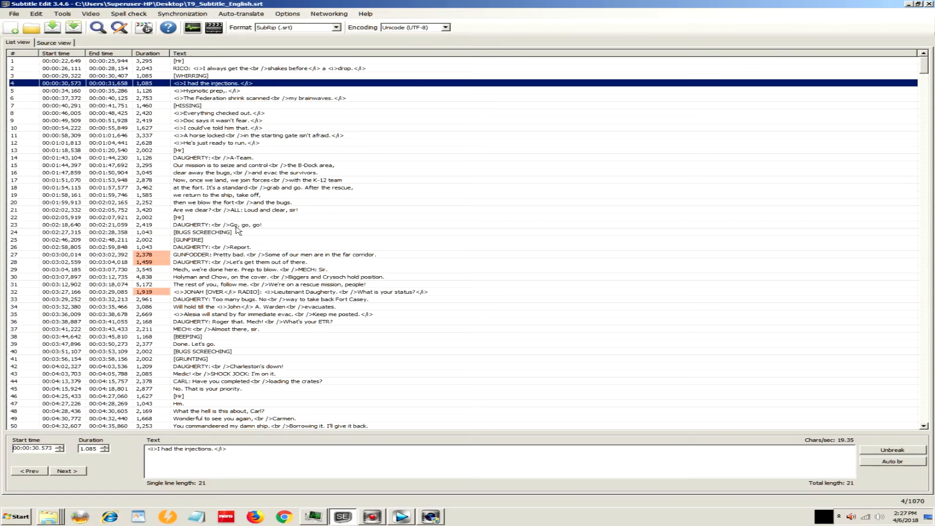
pyautogui.click(38, 14)
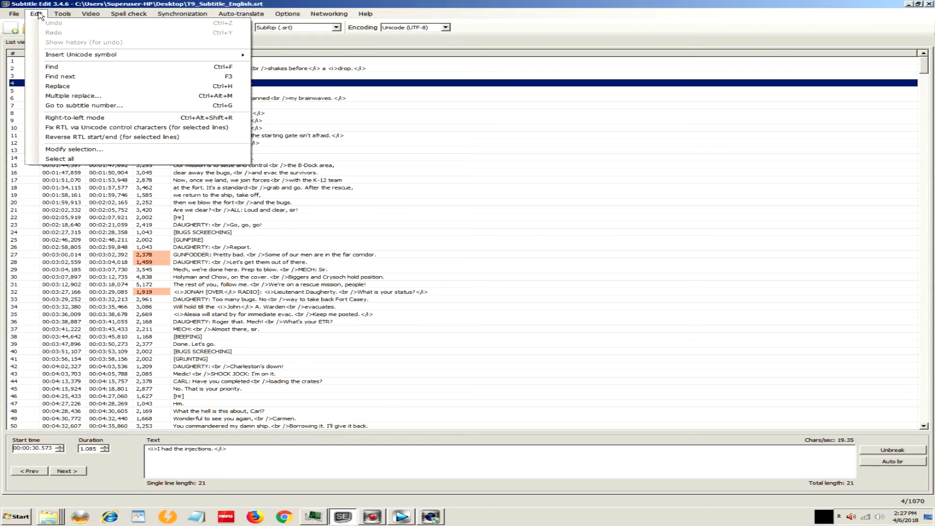
pyautogui.click(58, 86)
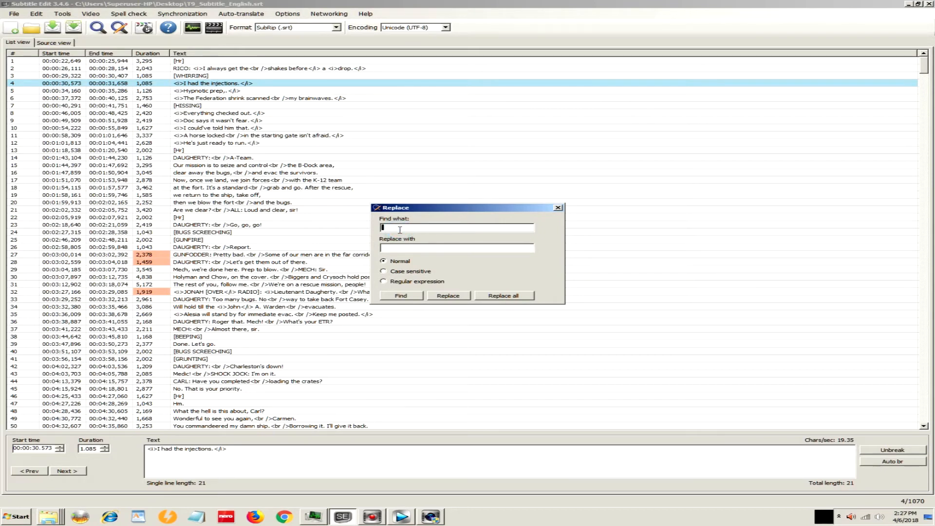
pyautogui.click(504, 296)
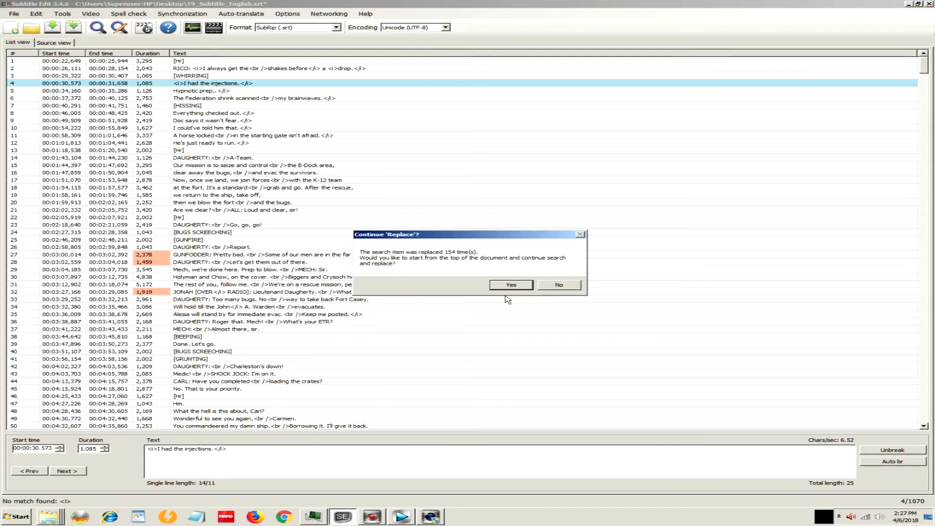
pyautogui.click(512, 284)
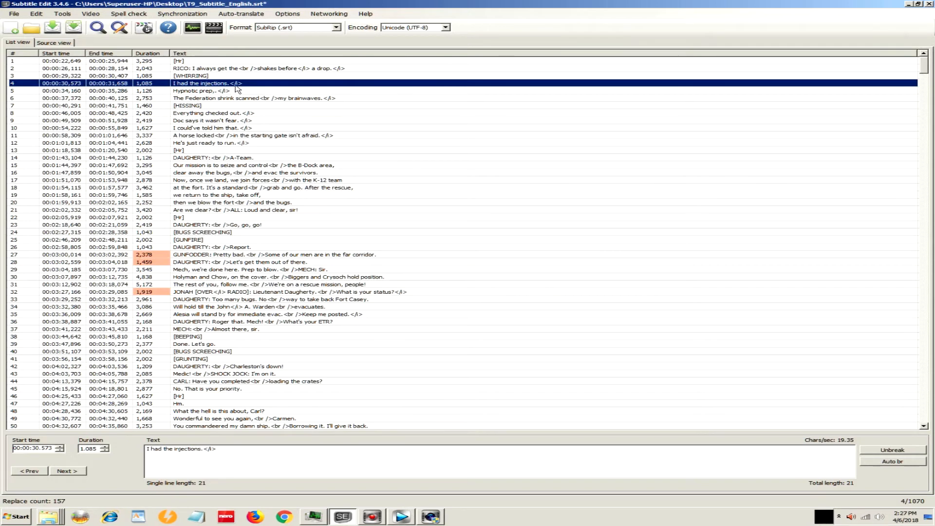
# - Replace every </i> closing tag in the whole subtitle file with nothing
pyautogui.click(36, 14)
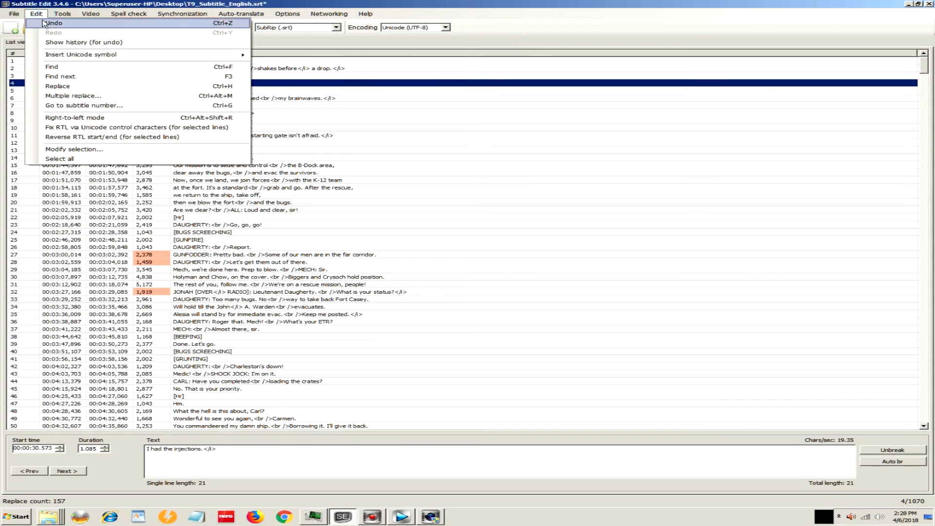
pyautogui.click(57, 86)
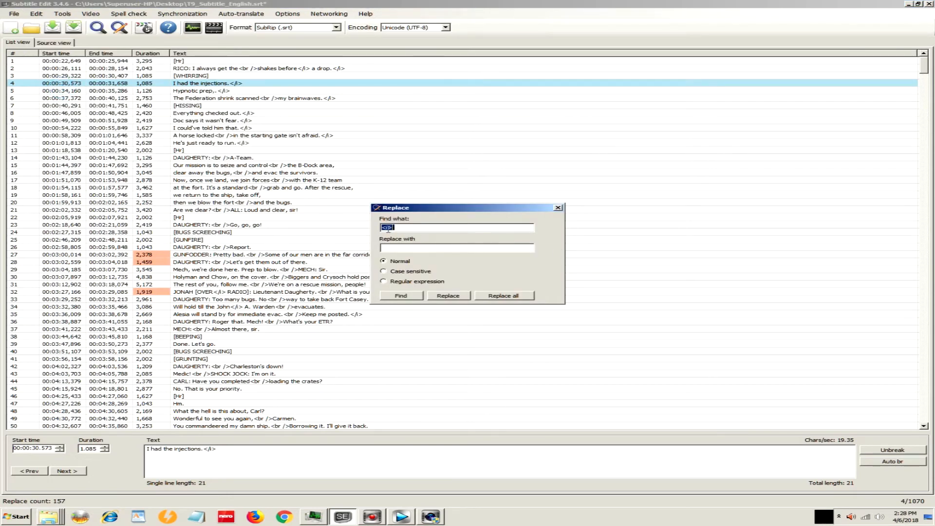
pyautogui.click(384, 228)
pyautogui.press('BackSpace')
pyautogui.write('</')
pyautogui.click(505, 296)
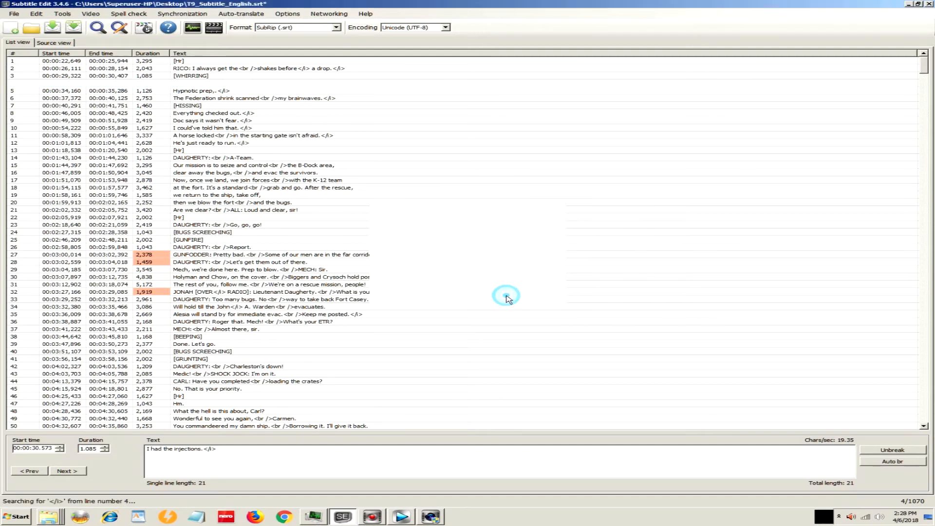
pyautogui.click(511, 286)
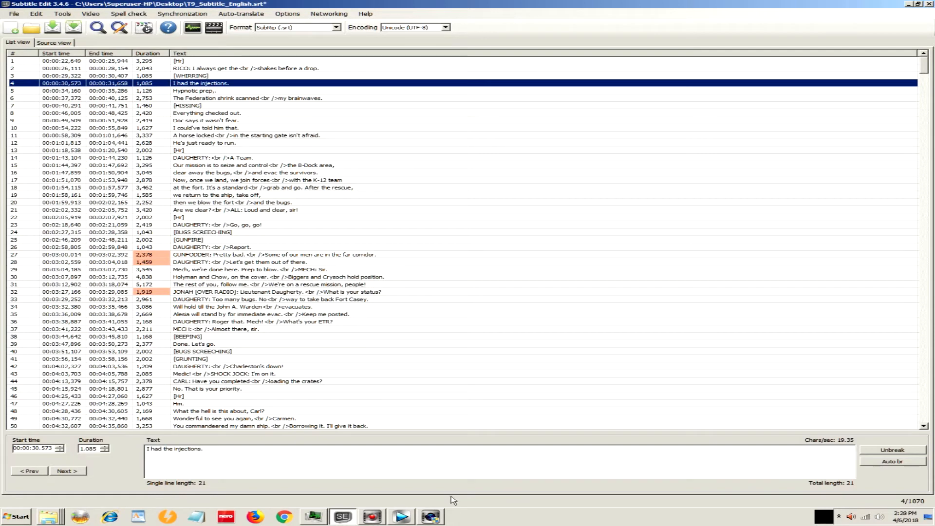
# - Switch to Corel VideoStudio and examine the MPEG-4 export profiles offered for computer playback
pyautogui.click(429, 517)
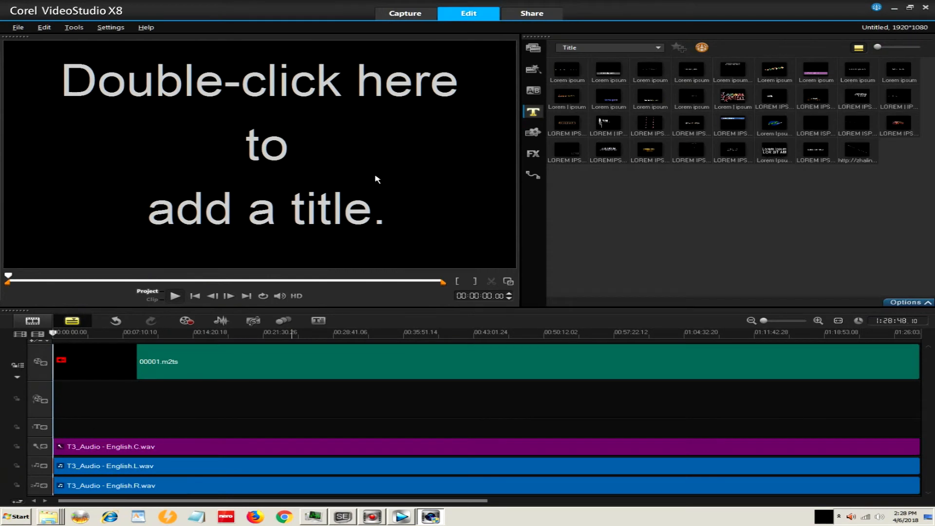
pyautogui.click(536, 14)
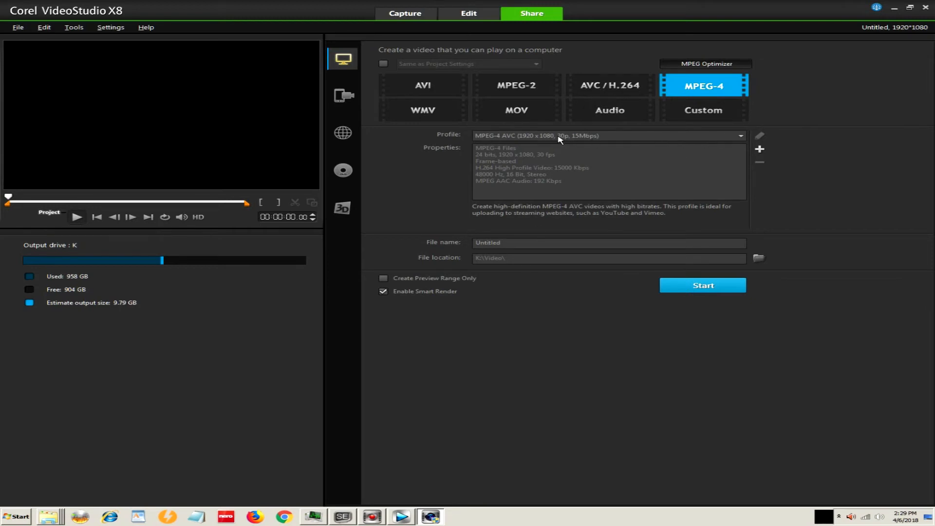
pyautogui.click(740, 137)
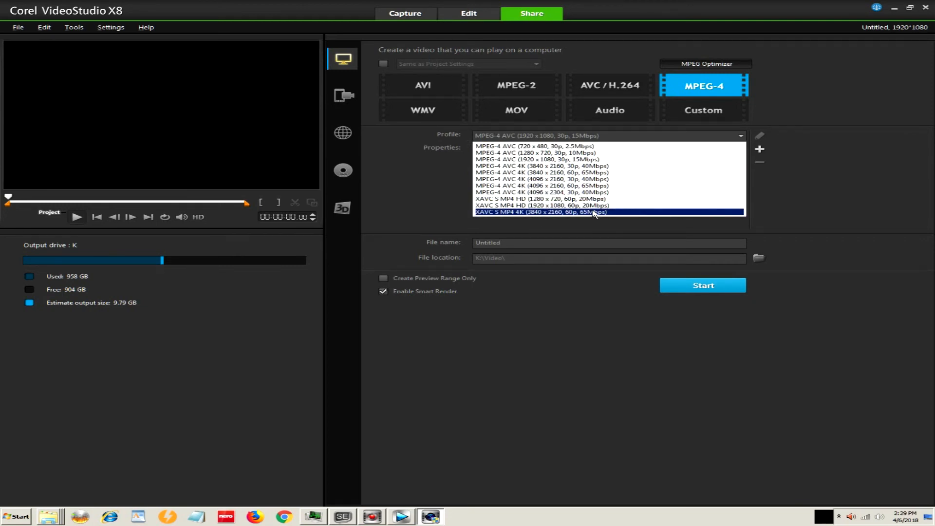
pyautogui.click(837, 178)
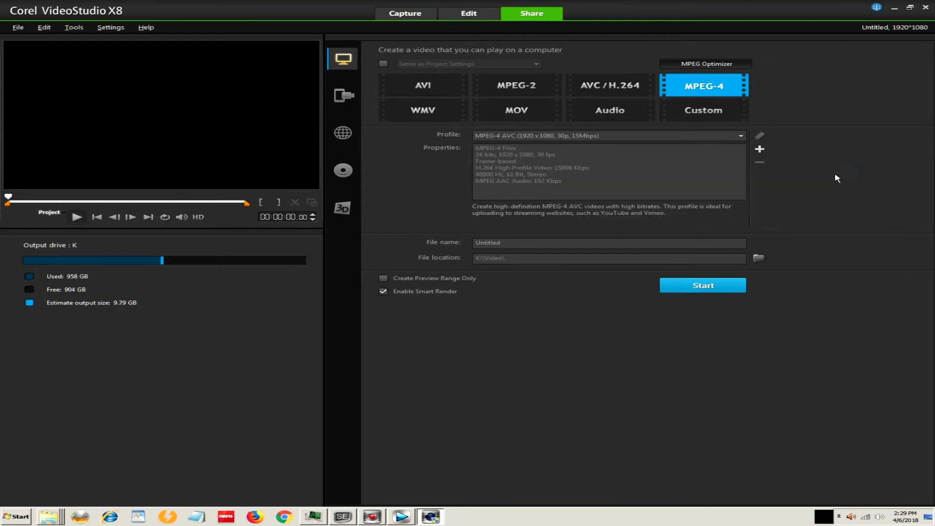
# - Examine the export profiles offered for mobile devices
pyautogui.click(343, 96)
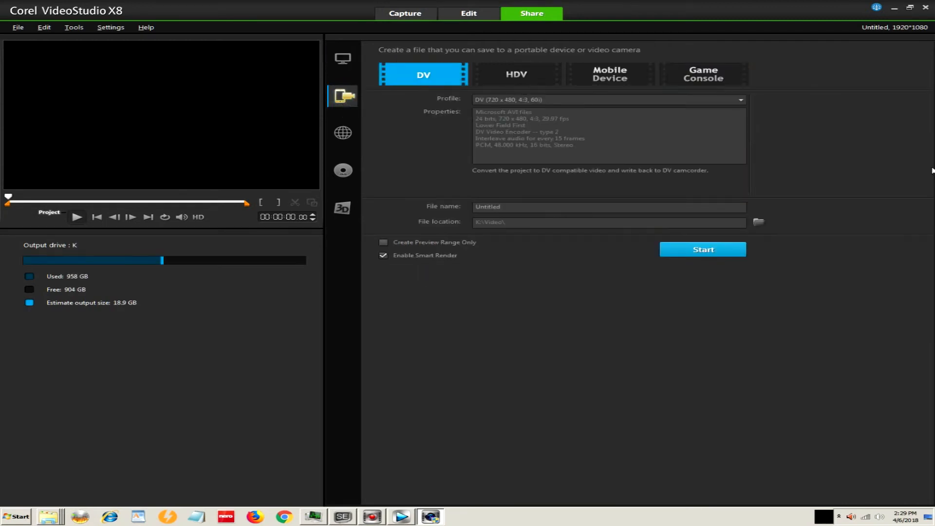
pyautogui.click(621, 75)
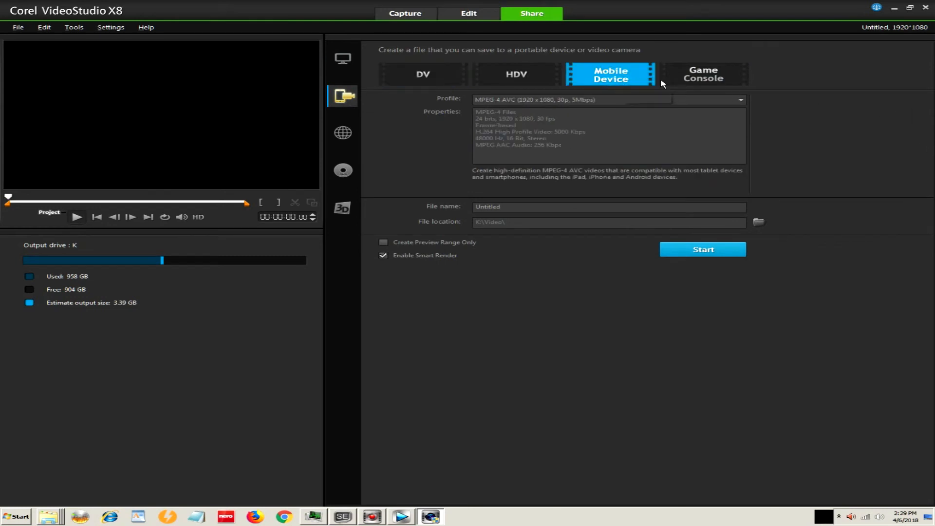
pyautogui.click(740, 102)
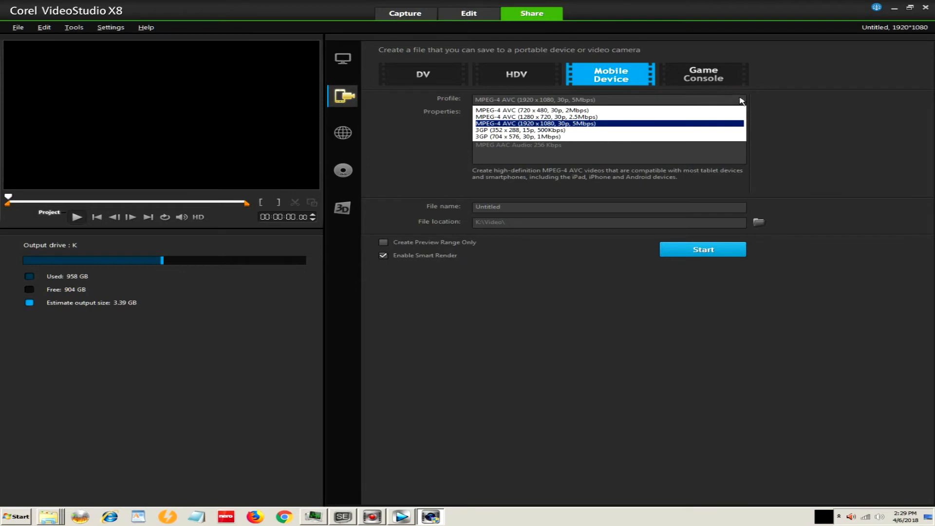
pyautogui.click(796, 92)
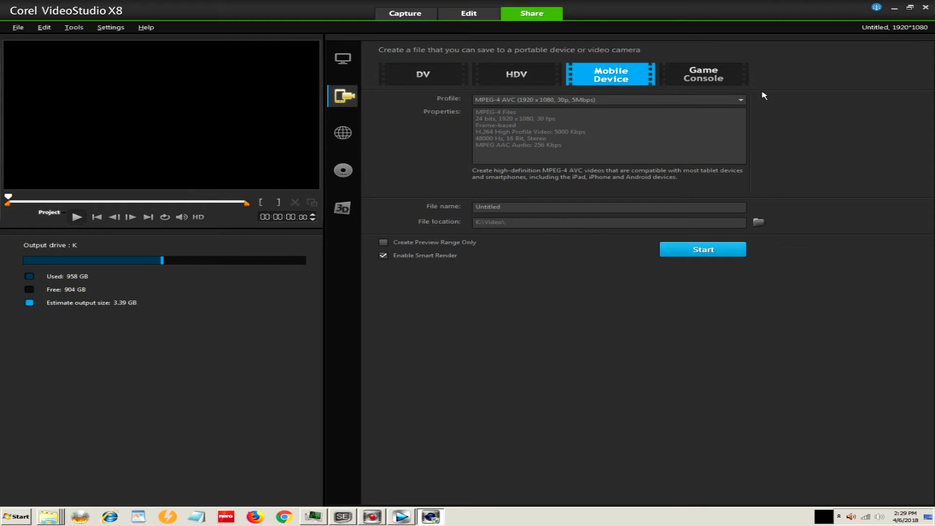
# - Examine the frame rate and video type choices in the custom MPEG-4 export options for computer playback, leaving without changes
pyautogui.click(342, 60)
pyautogui.click(694, 115)
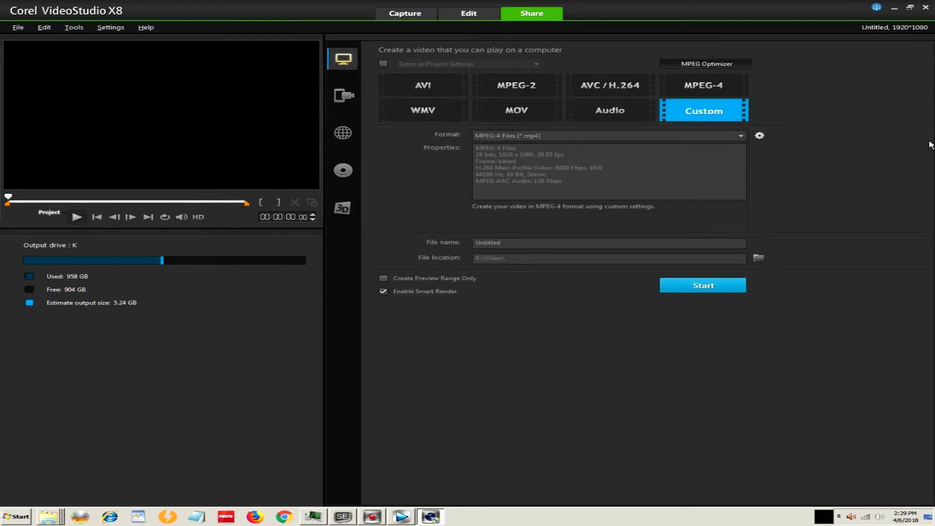
pyautogui.click(759, 136)
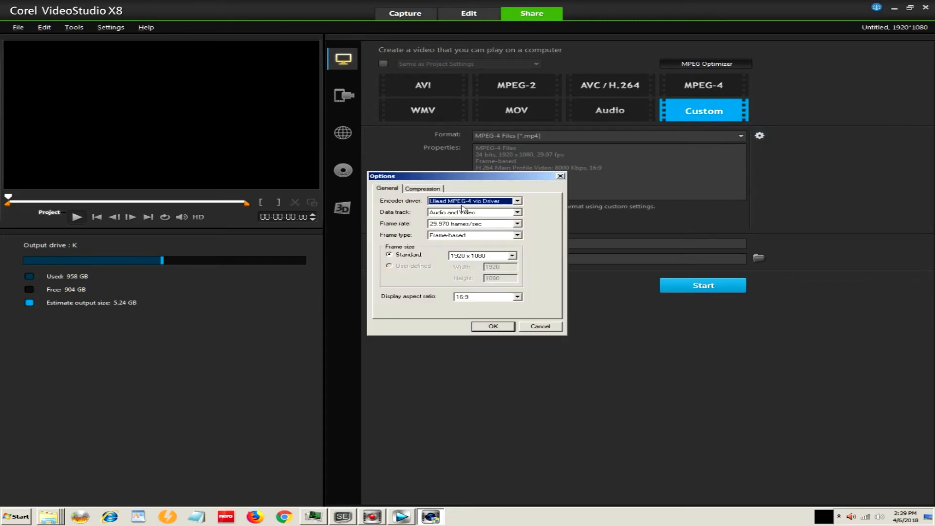
pyautogui.click(517, 223)
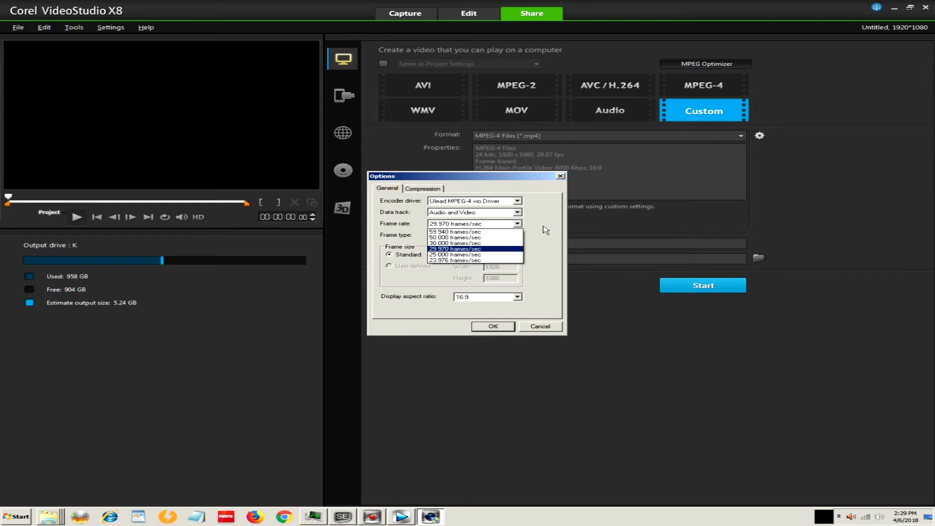
pyautogui.click(543, 227)
pyautogui.click(429, 189)
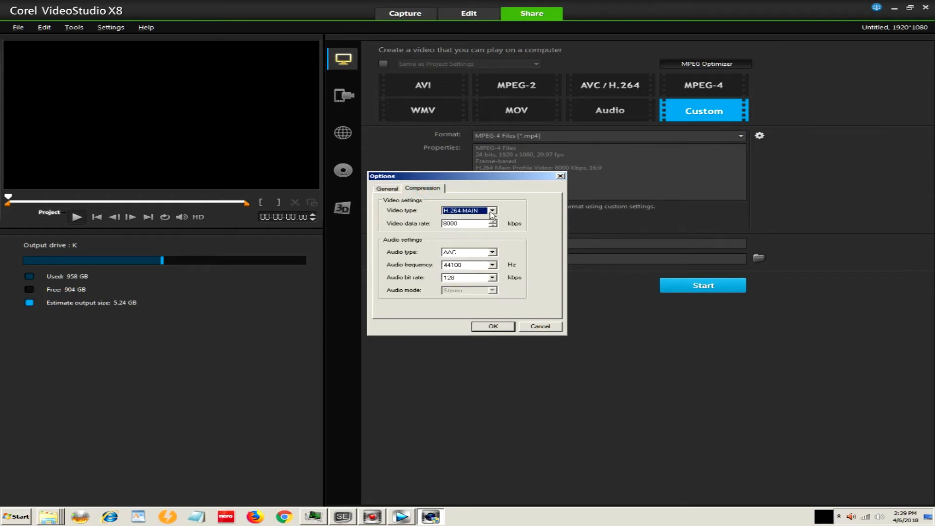
pyautogui.click(493, 211)
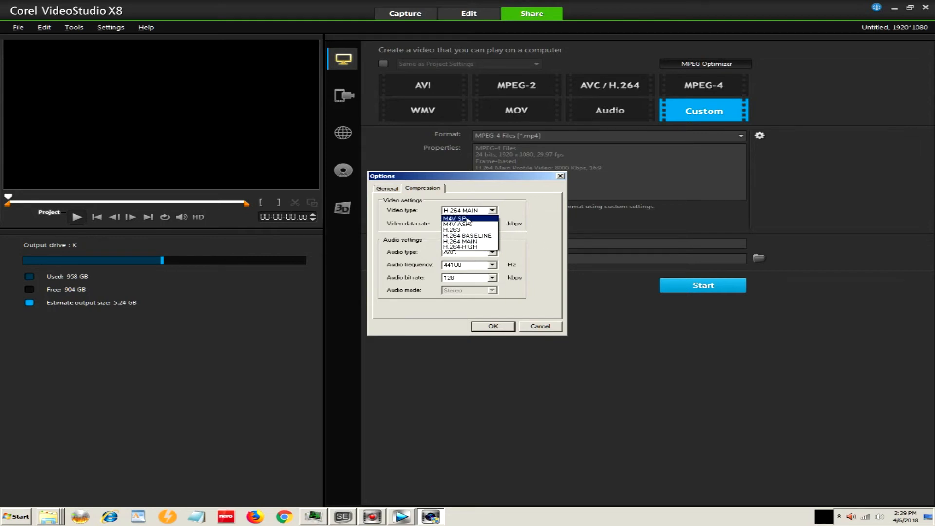
pyautogui.click(535, 239)
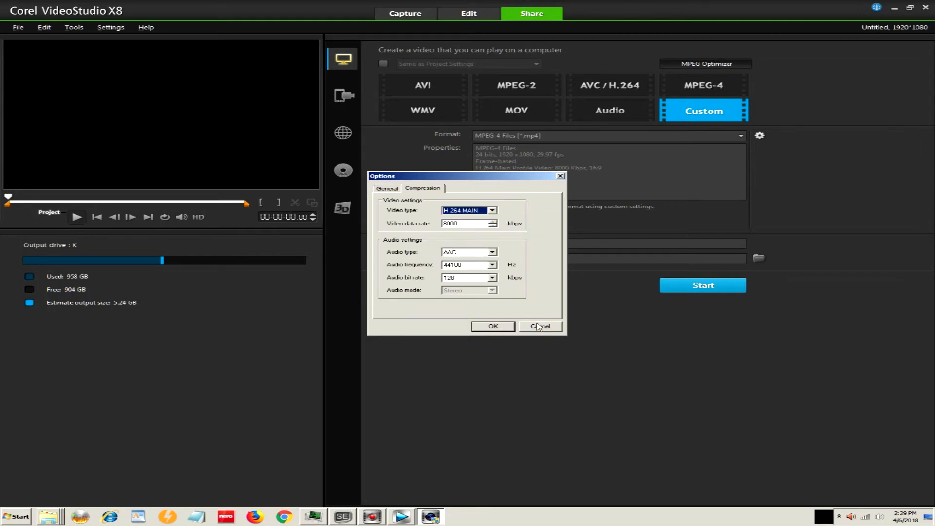
pyautogui.click(538, 327)
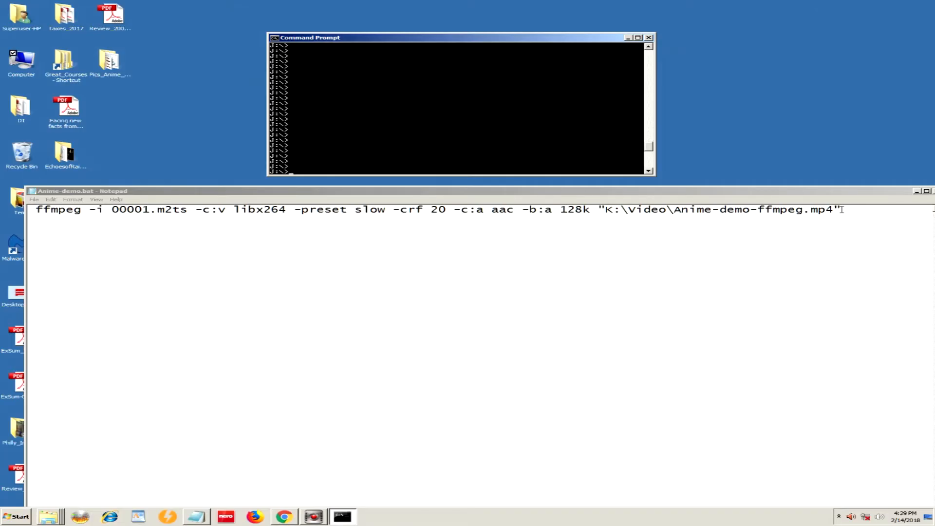
# - Copy the ffmpeg command from Anime-demo.bat (00001.m2ts, libx264, preset slow, CRF 20, AAC 128k) and run it in the Command Prompt
pyautogui.moveTo(841, 210); pyautogui.dragTo(30, 209)
pyautogui.hotkey('ctrl', 'c')
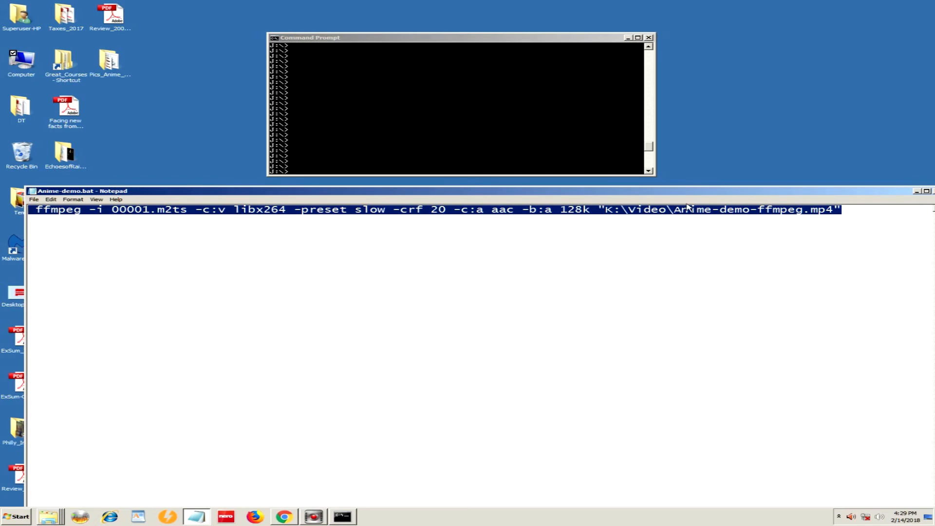
pyautogui.click(571, 166)
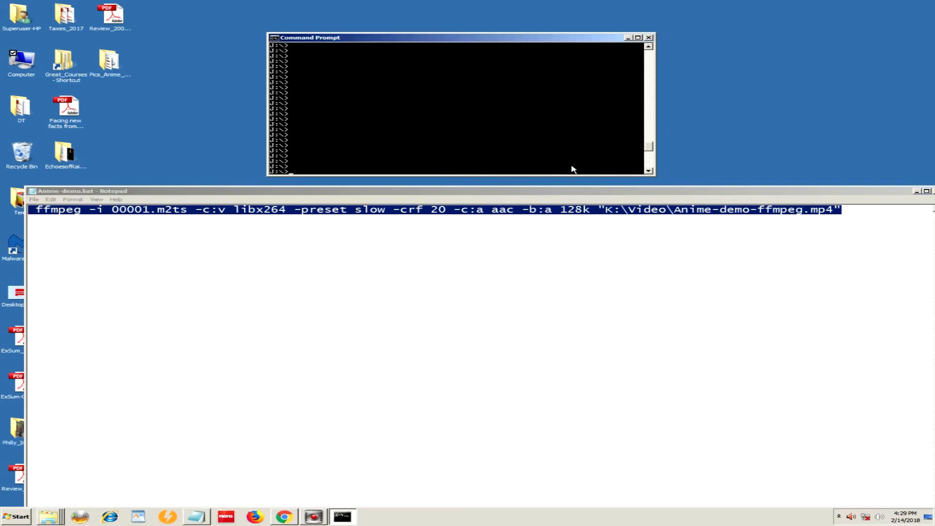
pyautogui.rightClick(572, 174)
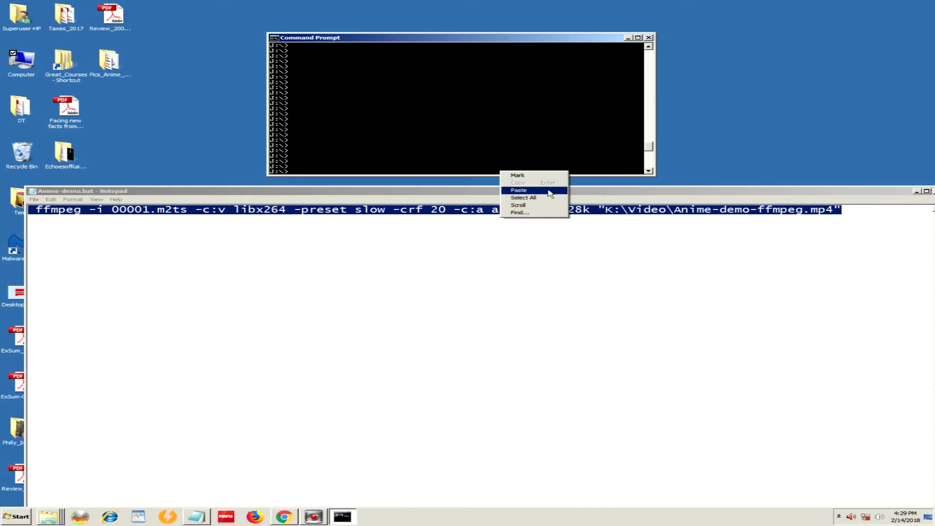
pyautogui.click(548, 193)
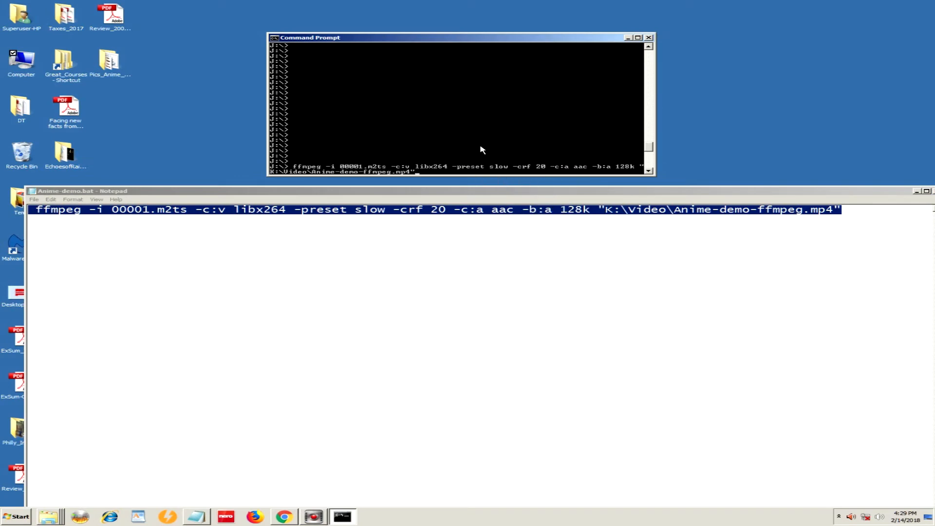
pyautogui.press('Return')
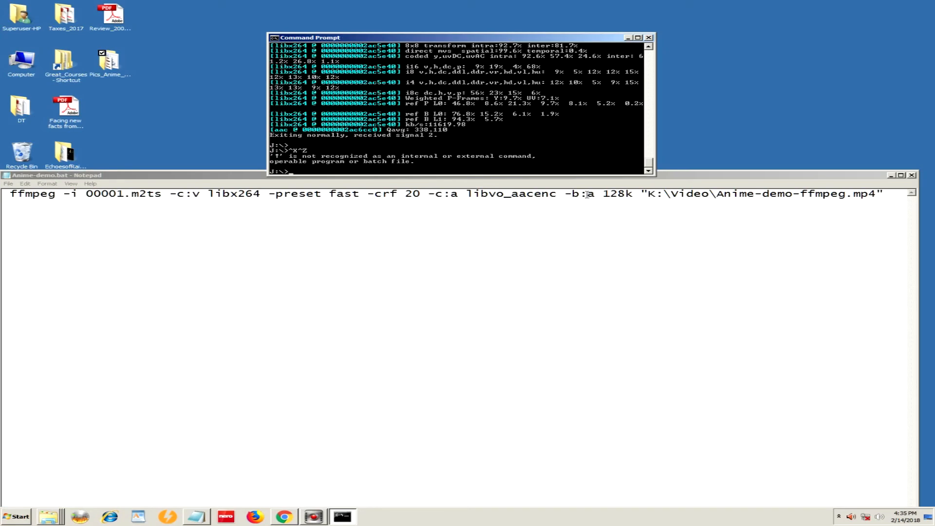
# - Replace the libvo_aacenc audio codec with aac in the Anime-demo.bat ffmpeg command and copy the whole command
pyautogui.moveTo(466, 194); pyautogui.dragTo(558, 193)
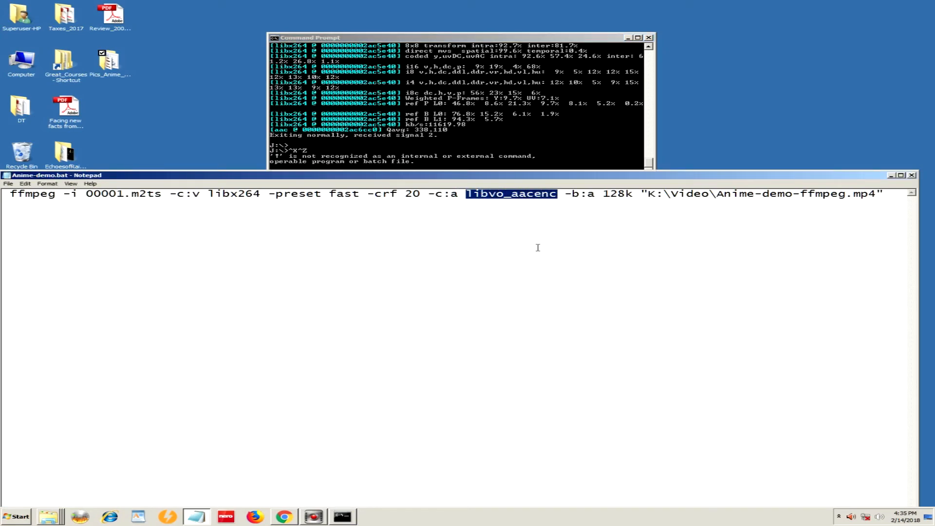
pyautogui.write('aac')
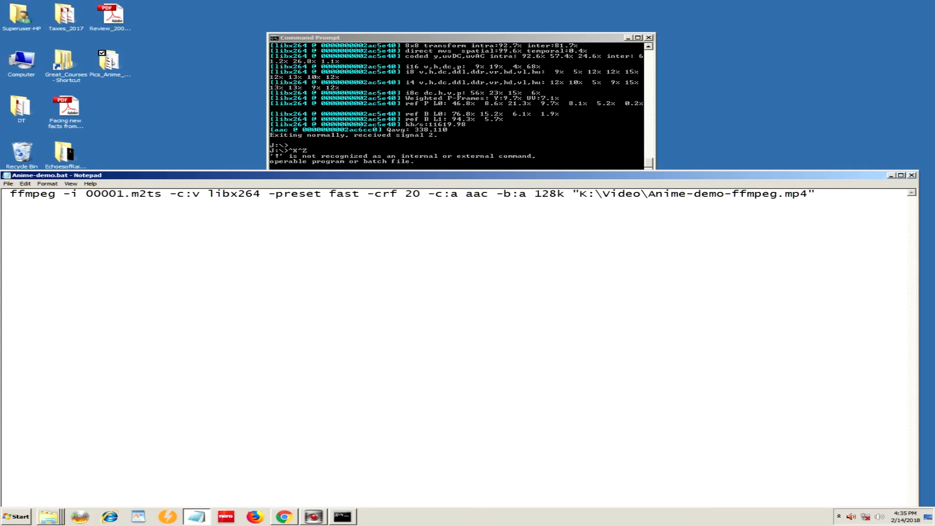
pyautogui.click(816, 193)
pyautogui.moveTo(816, 193); pyautogui.dragTo(11, 194)
pyautogui.hotkey('ctrl', 'c')
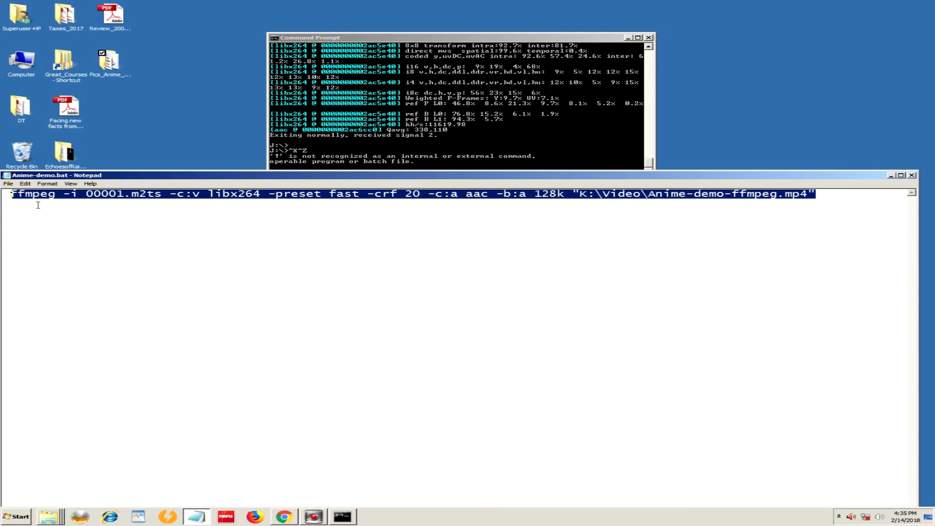
# - Run the copied ffmpeg command in the Command Prompt, agreeing to overwrite the existing Anime-demo-ffmpeg.mp4
pyautogui.click(477, 152)
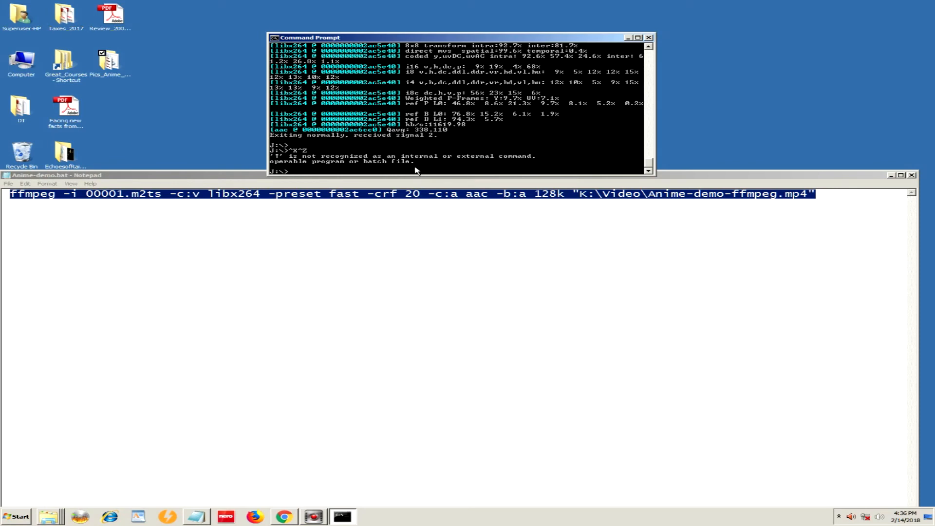
pyautogui.rightClick(412, 169)
pyautogui.click(395, 191)
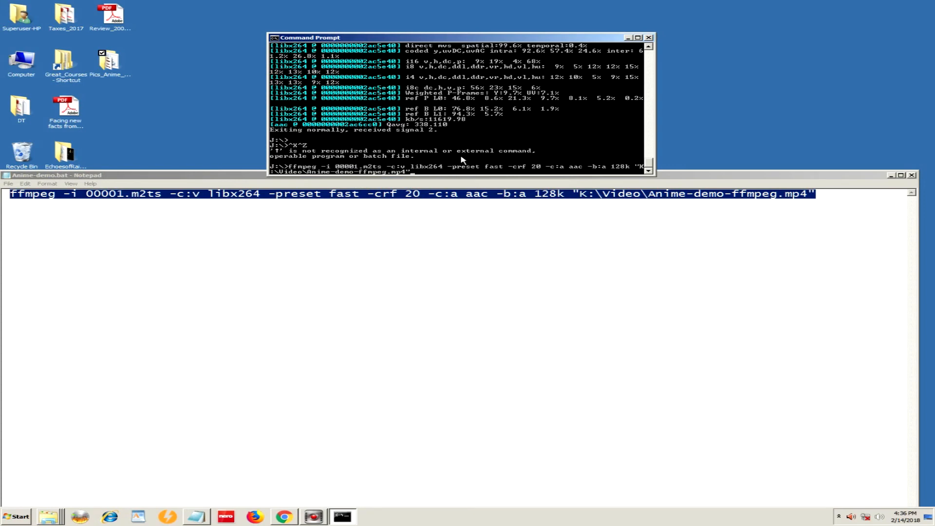
pyautogui.press('Return')
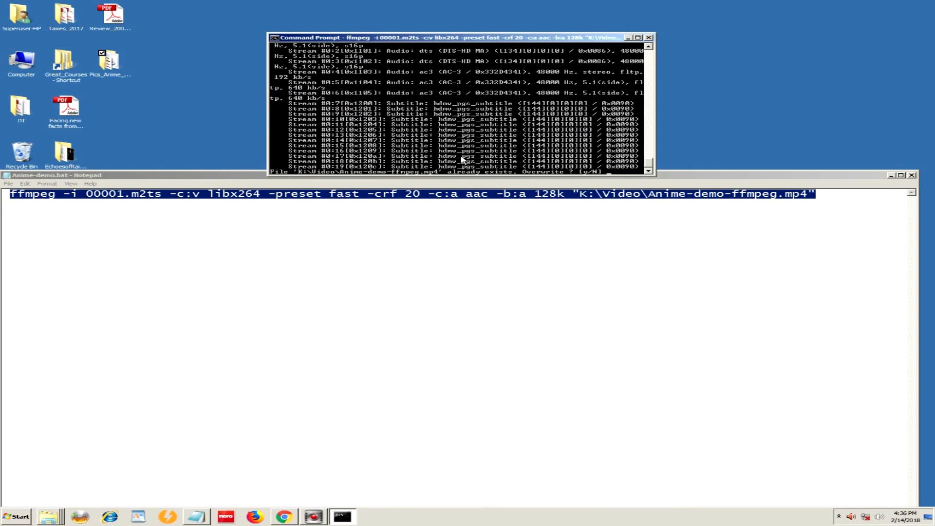
pyautogui.write('y')
pyautogui.press('Return')
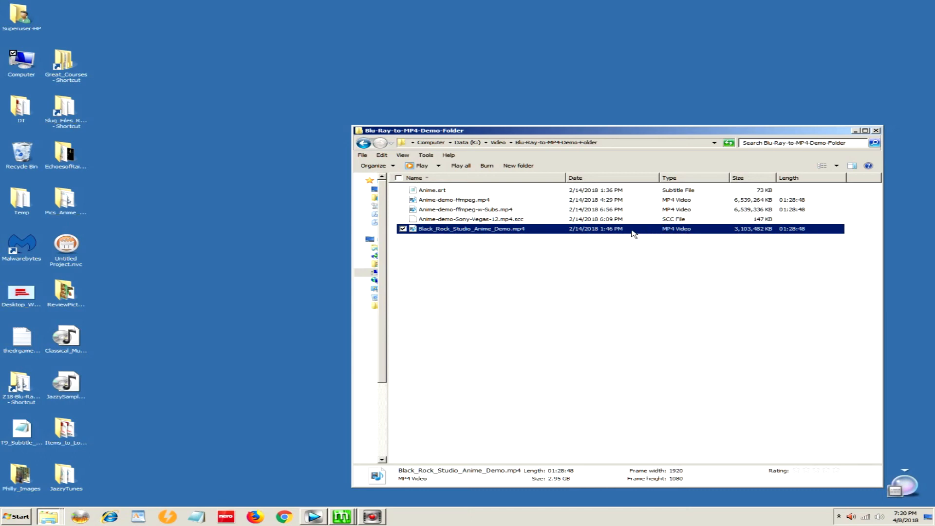
# - Compare the details of the ffmpeg MP4, the subtitled ffmpeg MP4, the Black Rock Studio MP4 and the Sony Vegas SCC file in the demo folder
pyautogui.click(472, 201)
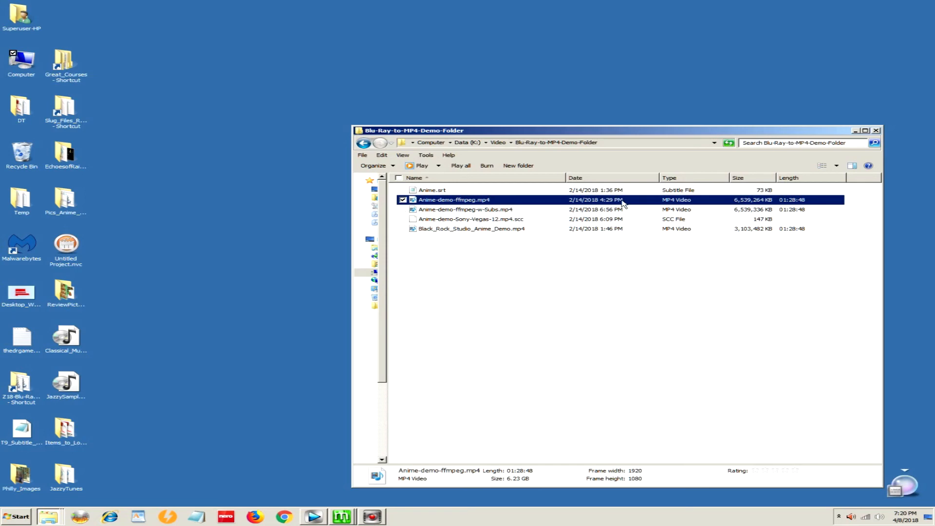
pyautogui.click(467, 209)
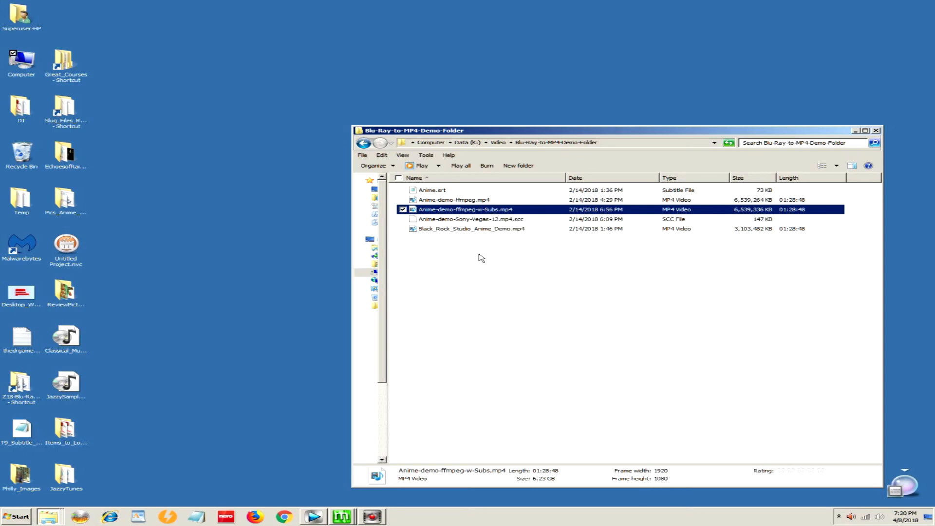
pyautogui.click(484, 229)
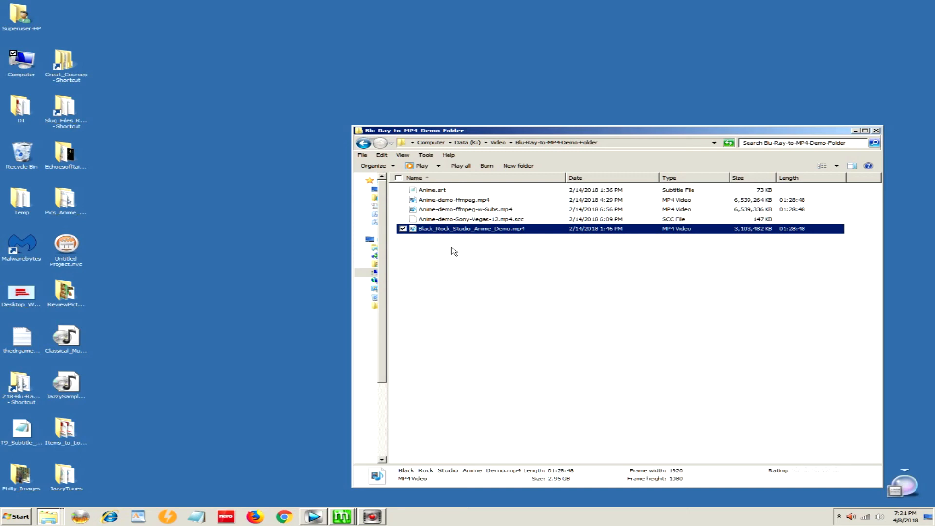
pyautogui.click(448, 210)
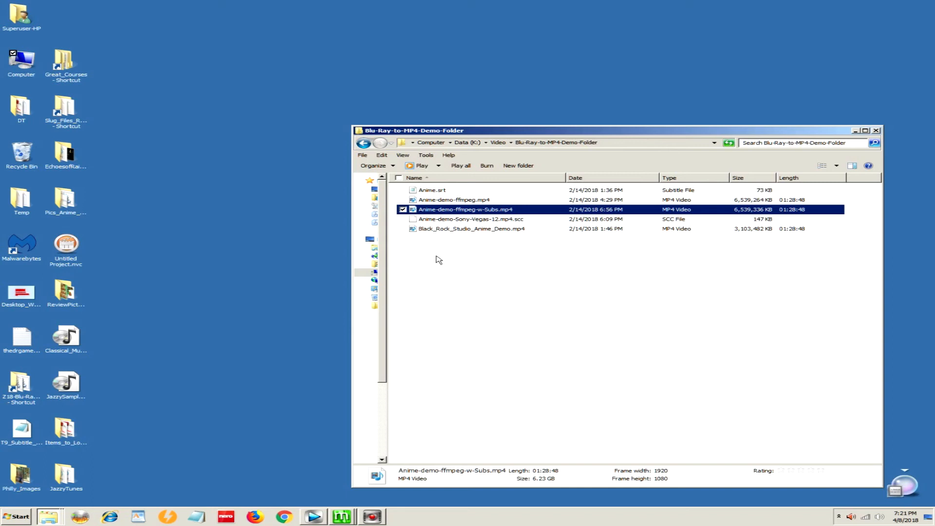
pyautogui.click(470, 221)
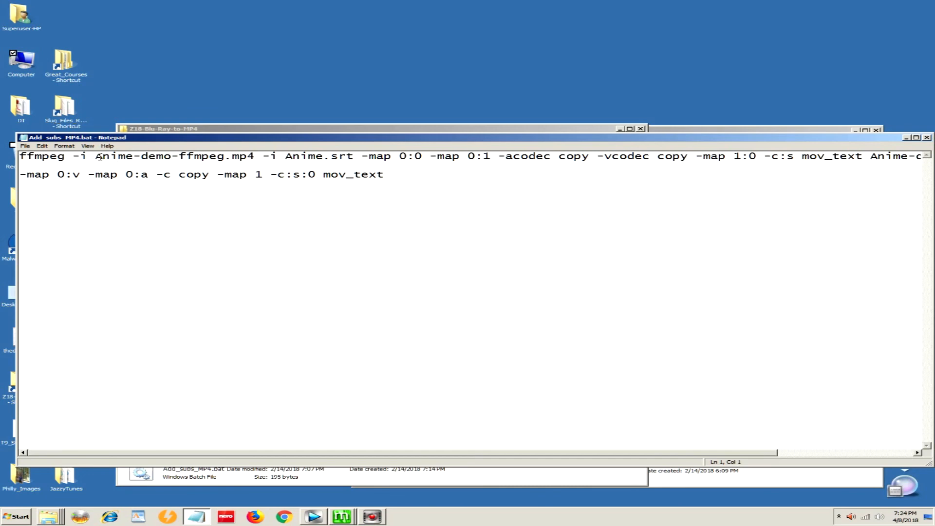
# - Examine the full ffmpeg command in Add_subs_MP4.bat that adds Anime.srt to Anime-demo-ffmpeg.mp4 as a mov_text subtitle track
pyautogui.click(254, 155)
pyautogui.moveTo(750, 453); pyautogui.dragTo(902, 449)
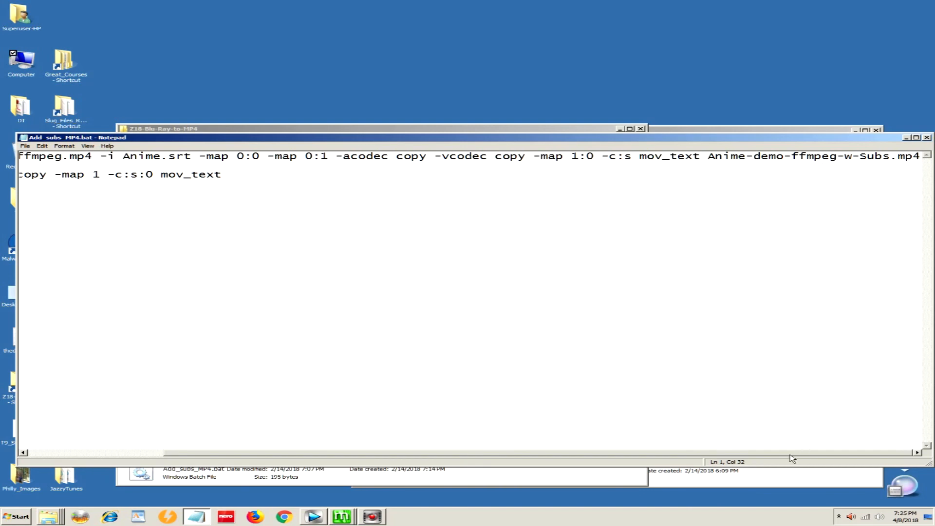
pyautogui.moveTo(789, 453); pyautogui.dragTo(646, 466)
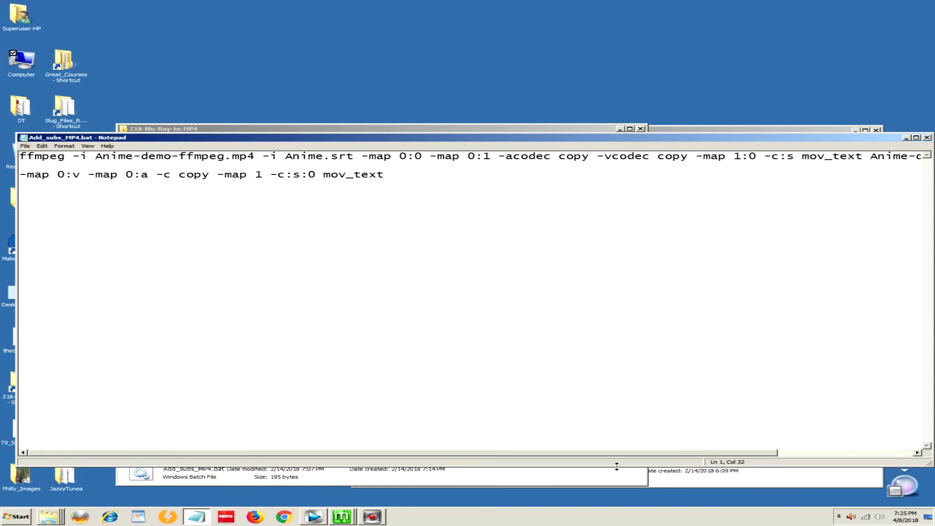